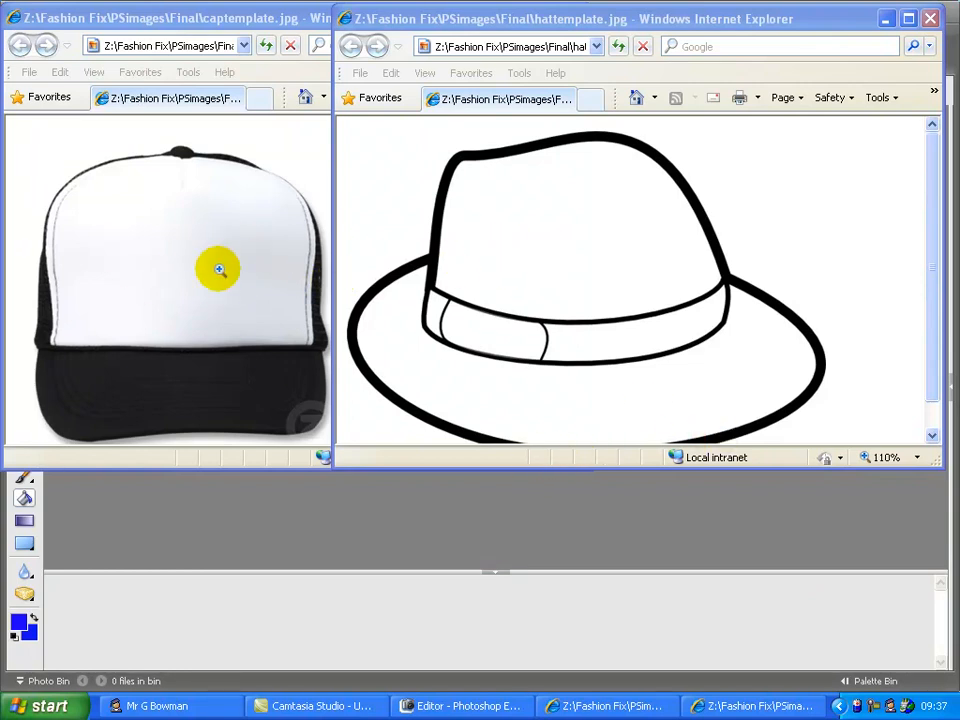
# Step: Open the context menu on the hat template picture in Internet Explorer
pyautogui.rightClick(529, 300)
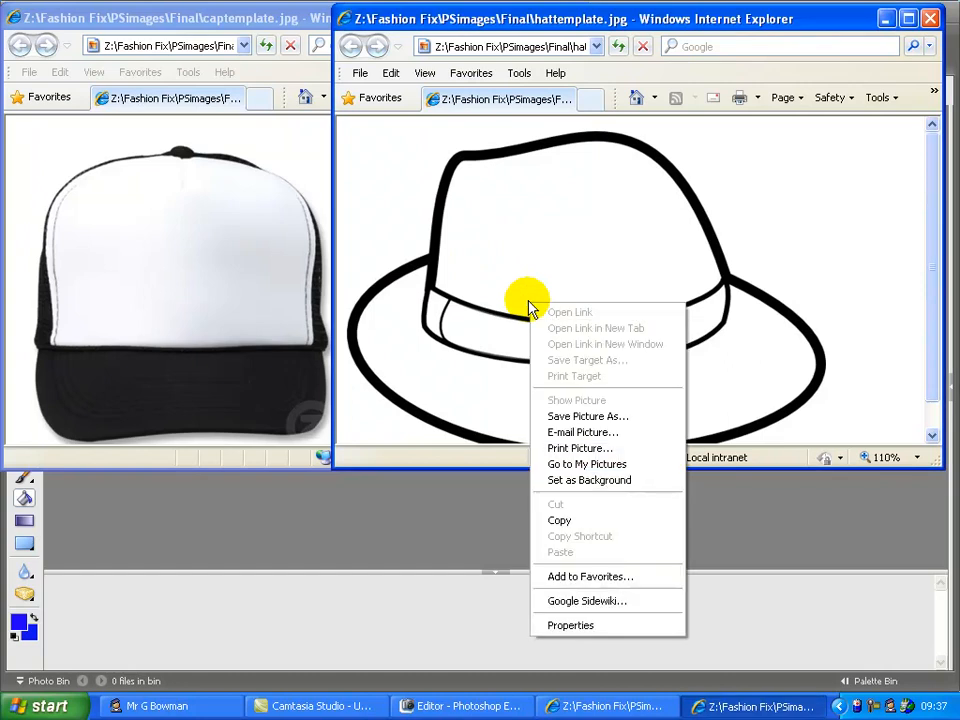
# Step: Copy the hat picture and create Untitled-1 from the clipboard in Photoshop Elements
pyautogui.click(586, 522)
pyautogui.click(365, 550)
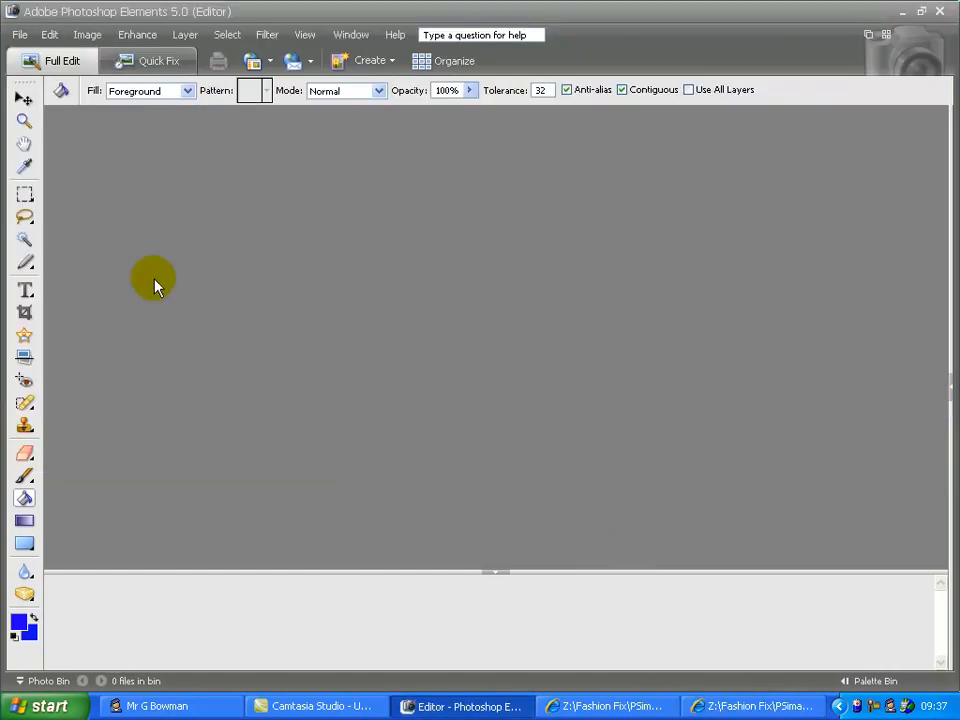
pyautogui.click(20, 34)
pyautogui.moveTo(20, 53)
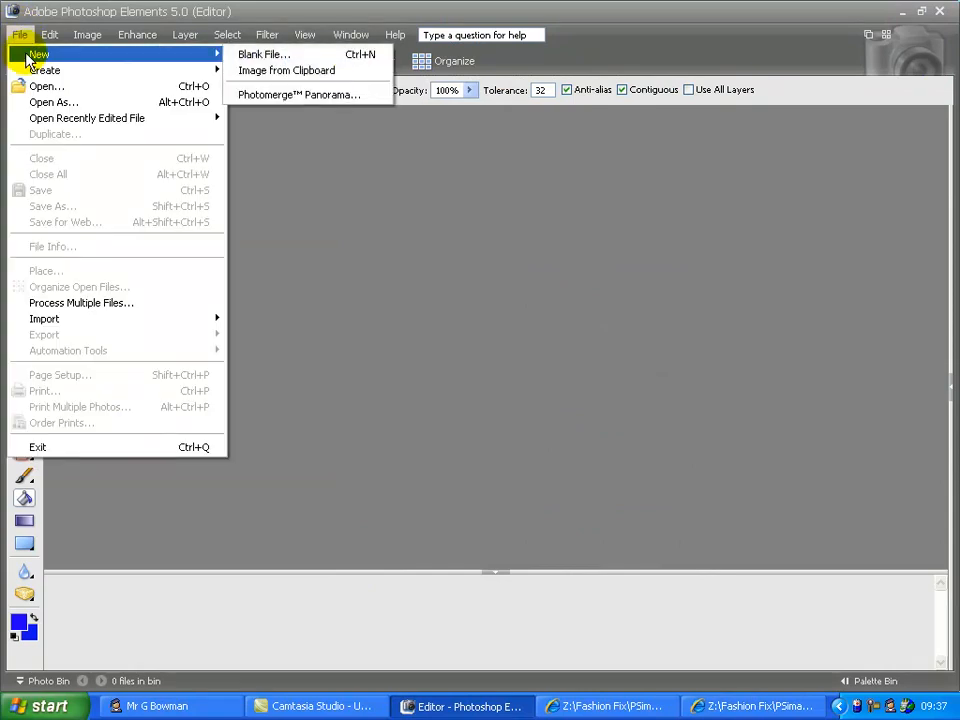
pyautogui.click(348, 72)
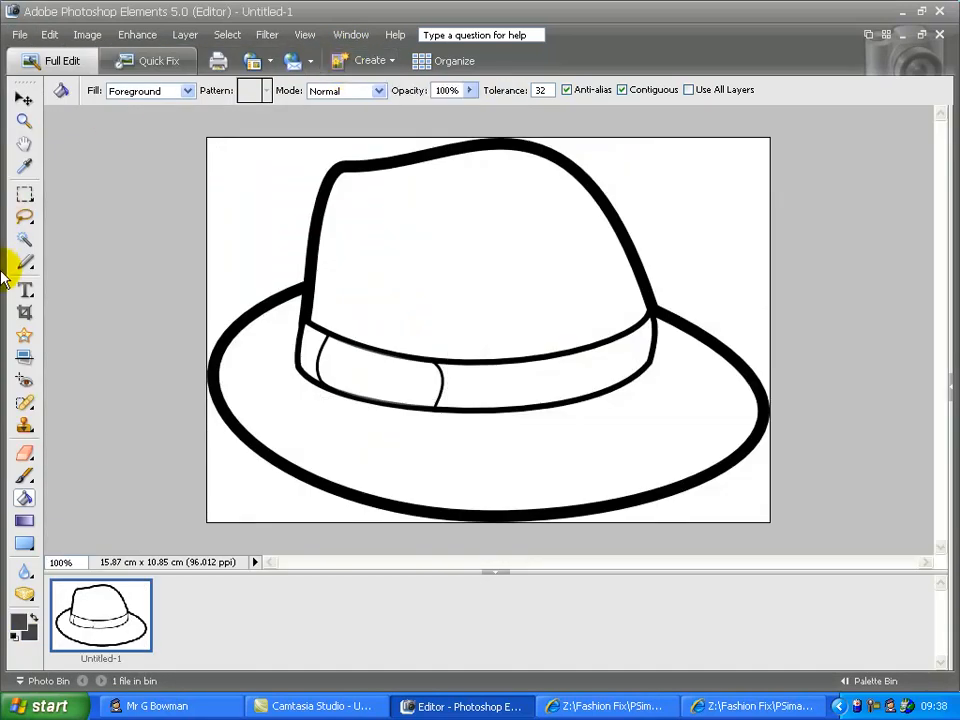
# Step: Magic Wand-select the hat's white crown and band areas at tolerance 20
pyautogui.click(24, 242)
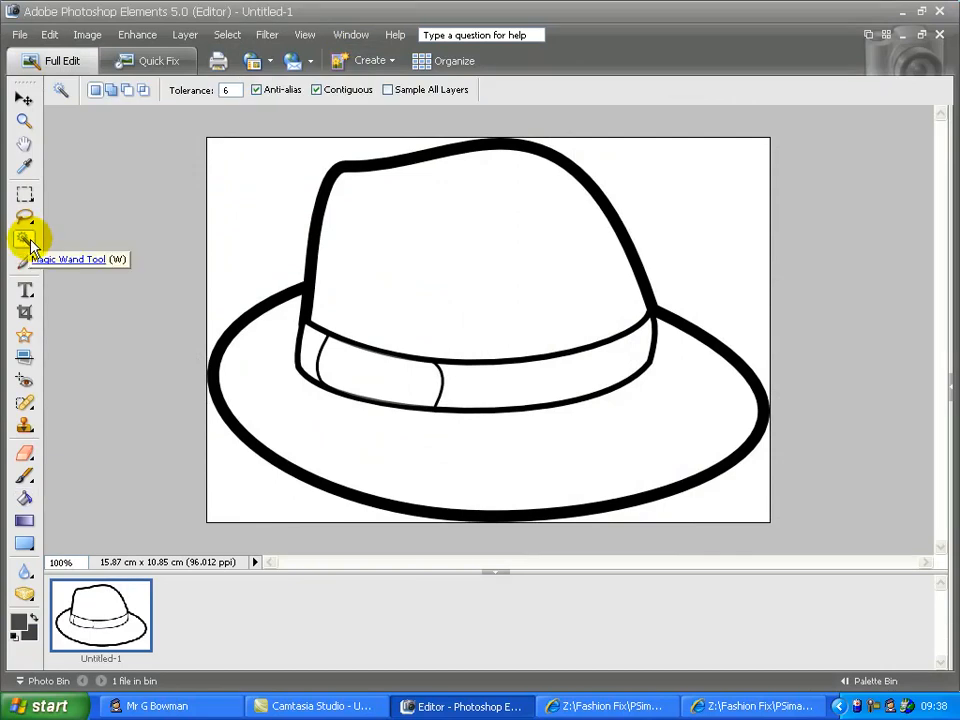
pyautogui.click(226, 90)
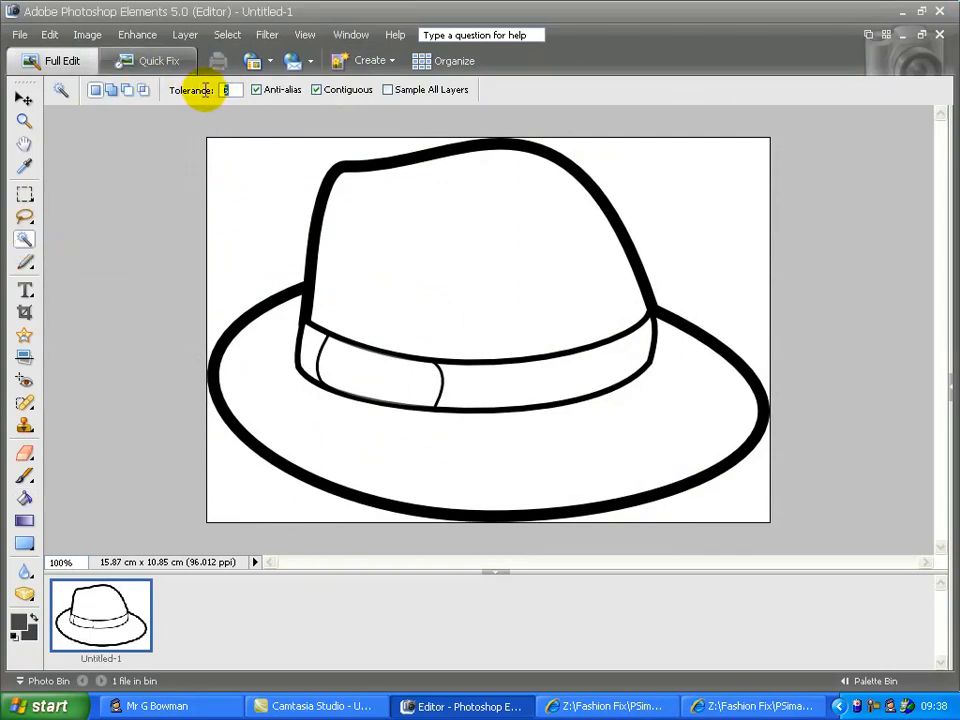
pyautogui.write('20')
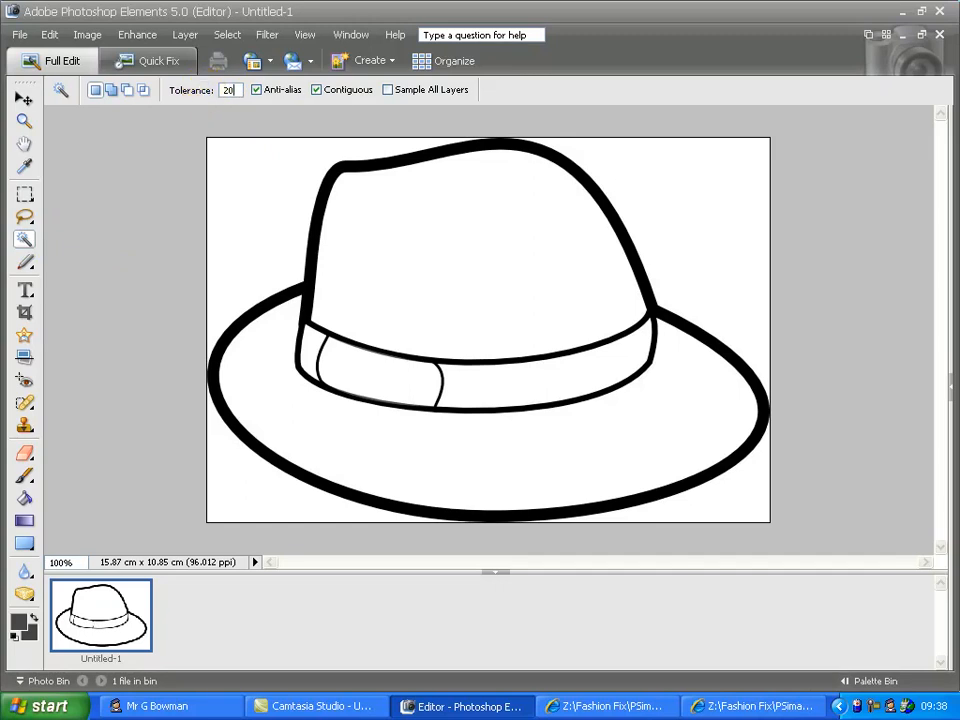
pyautogui.click(528, 220)
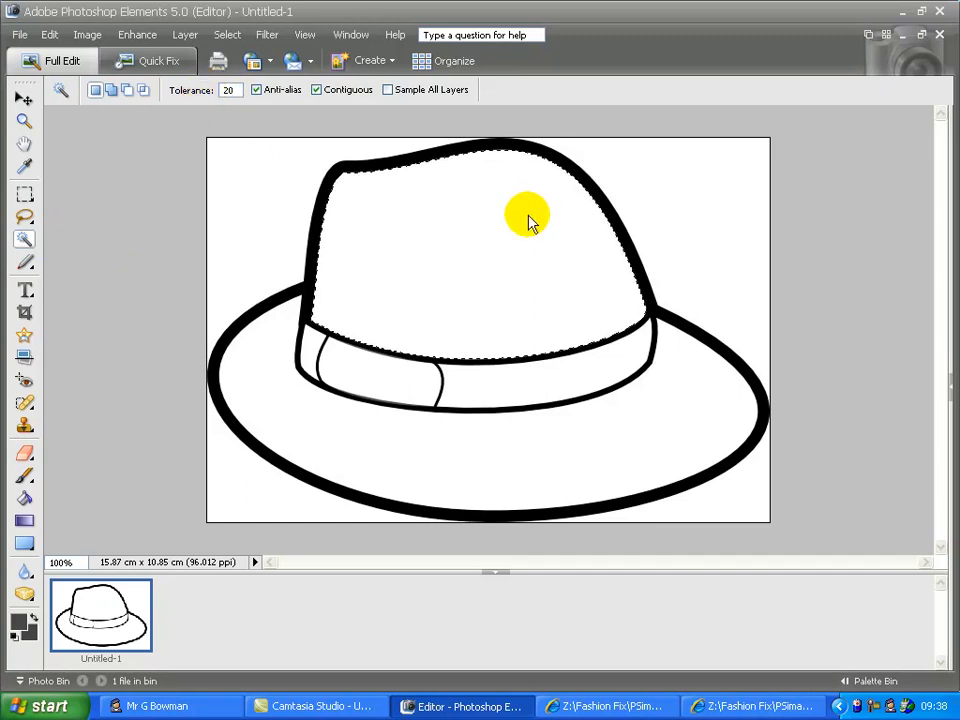
pyautogui.click(547, 372)
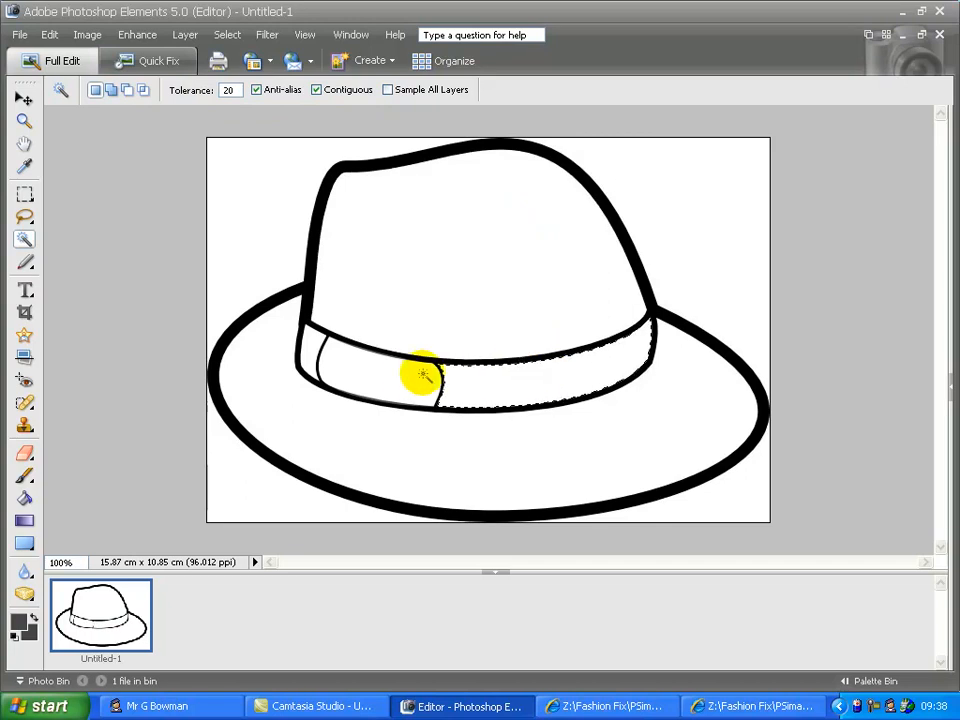
pyautogui.click(378, 376)
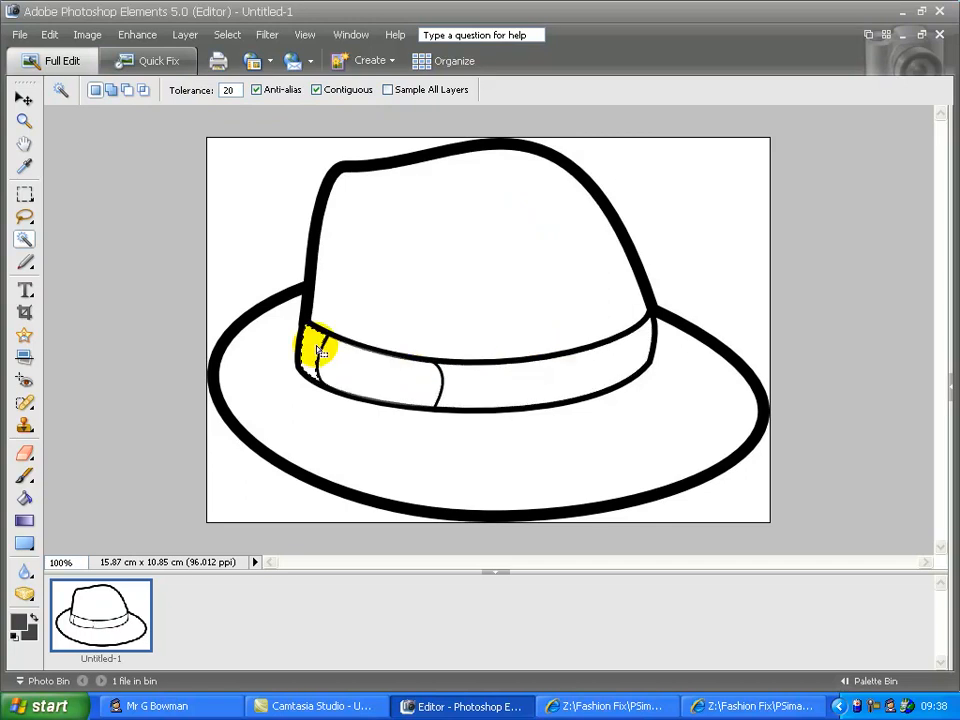
pyautogui.click(356, 274)
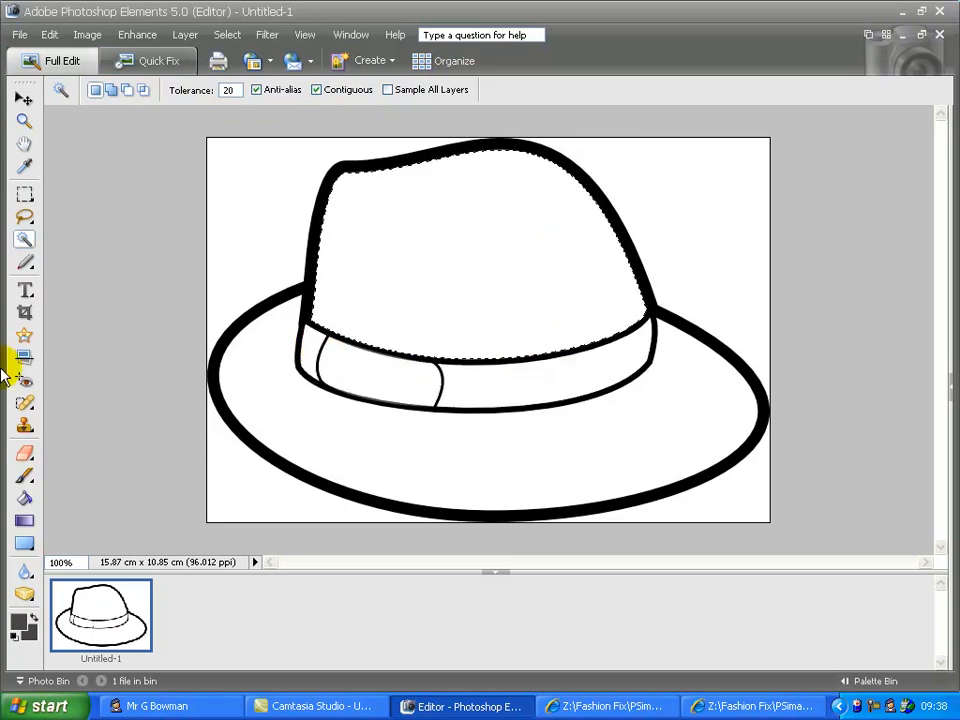
pyautogui.click(26, 479)
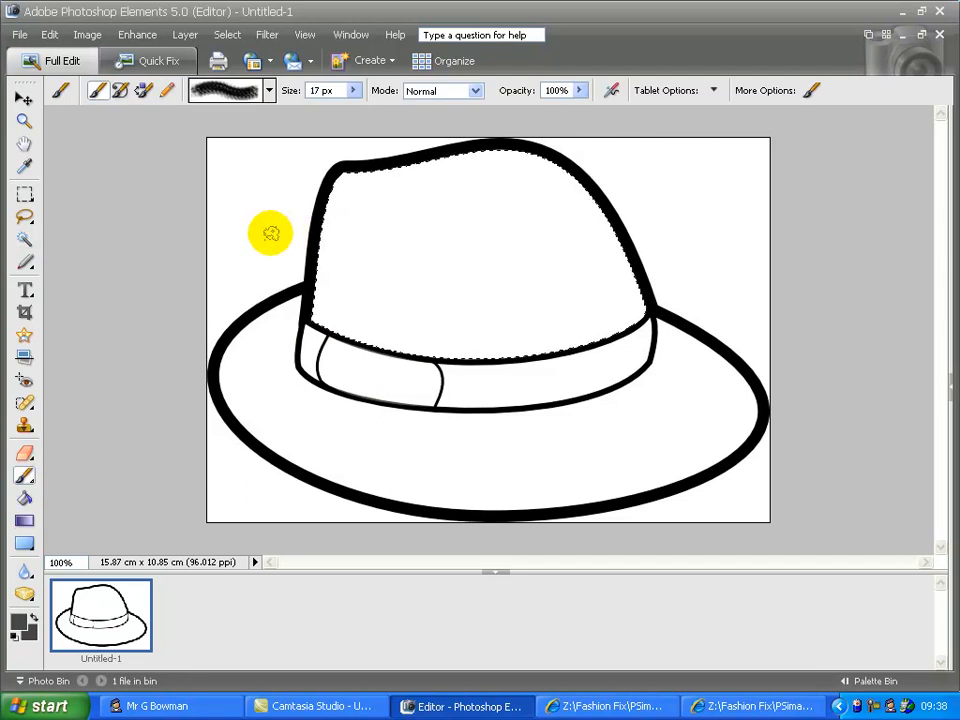
pyautogui.moveTo(300, 231)
pyautogui.mouseDown()
pyautogui.moveTo(386, 219)
pyautogui.moveTo(321, 450)
pyautogui.mouseUp()
pyautogui.moveTo(305, 277); pyautogui.dragTo(662, 261)
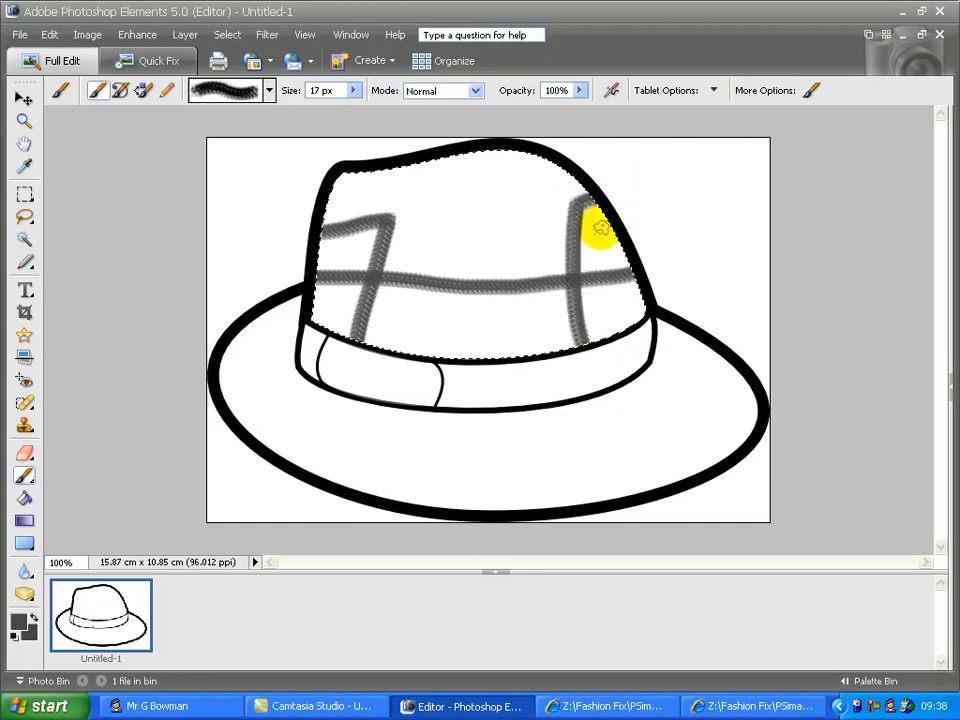
pyautogui.moveTo(375, 190)
pyautogui.mouseDown()
pyautogui.moveTo(687, 165)
pyautogui.moveTo(536, 215)
pyautogui.moveTo(396, 289)
pyautogui.moveTo(462, 411)
pyautogui.moveTo(465, 377)
pyautogui.moveTo(295, 39)
pyautogui.mouseUp()
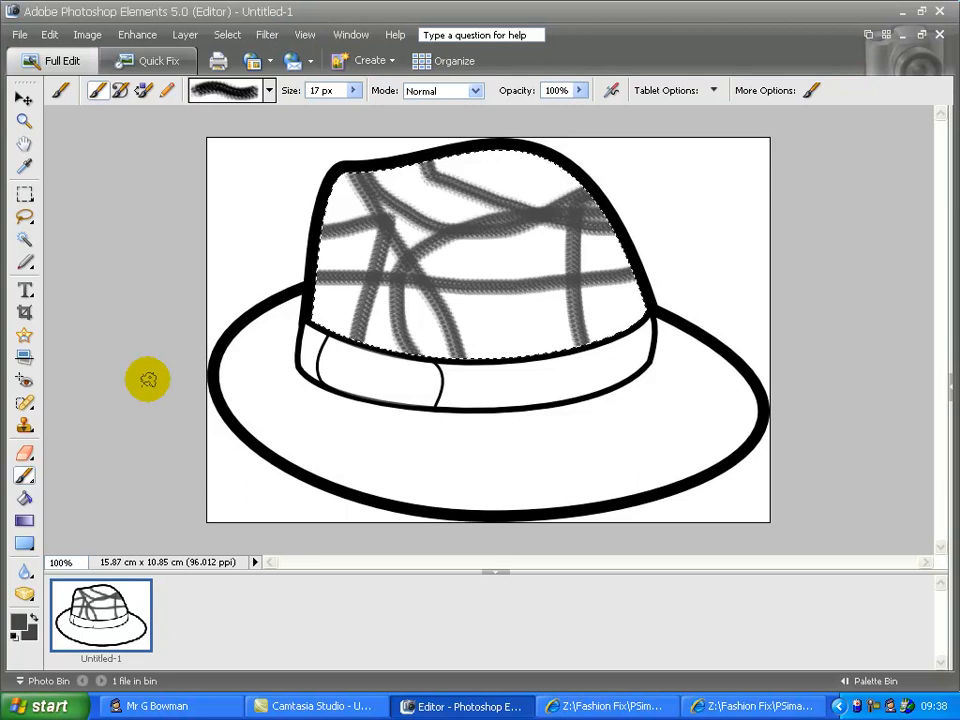
pyautogui.hotkey('ctrl', 'z')
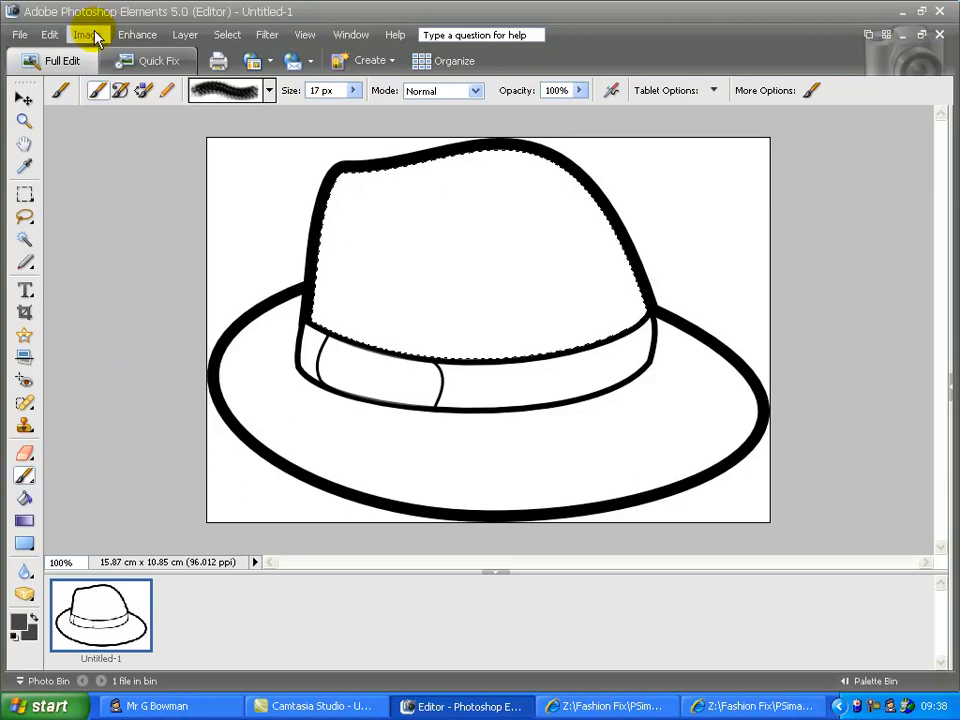
# Step: Convert the hat image to RGB colour mode
pyautogui.click(87, 35)
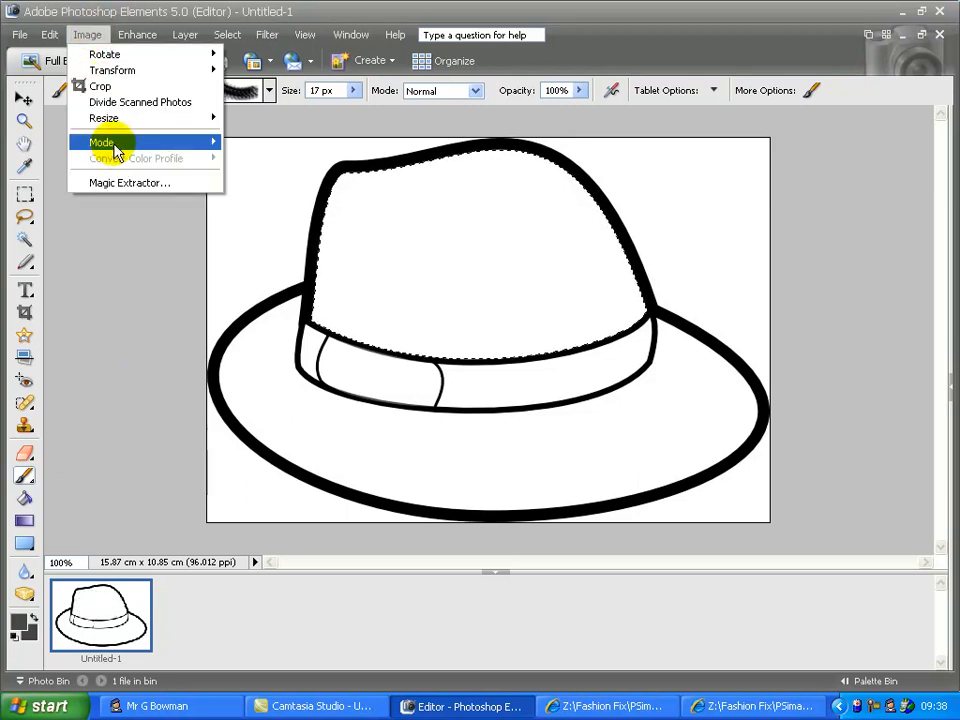
pyautogui.moveTo(120, 146)
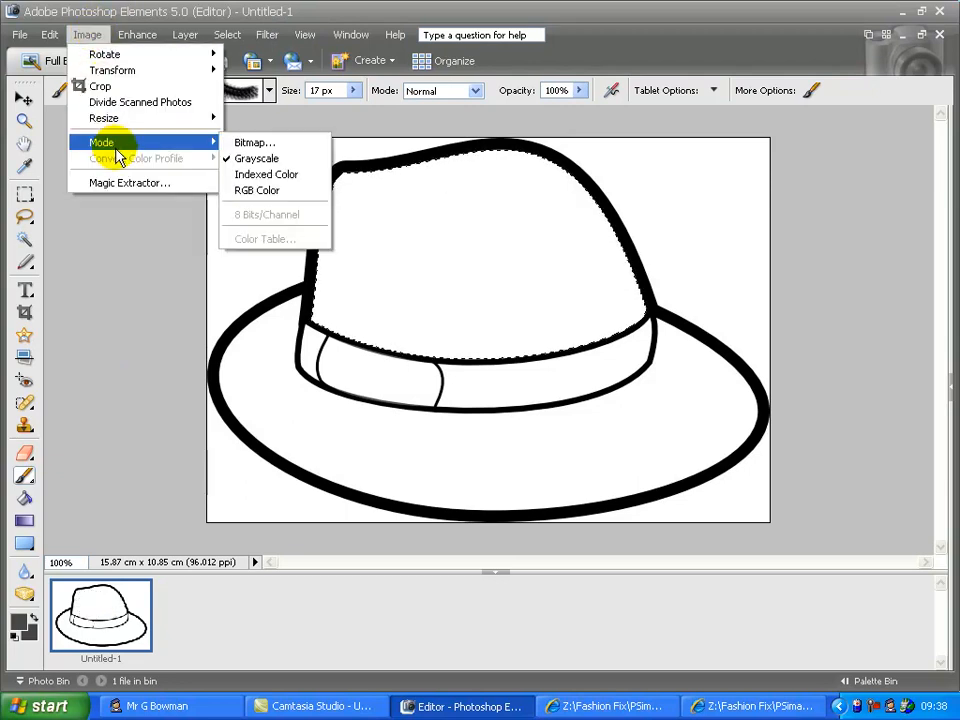
pyautogui.click(268, 193)
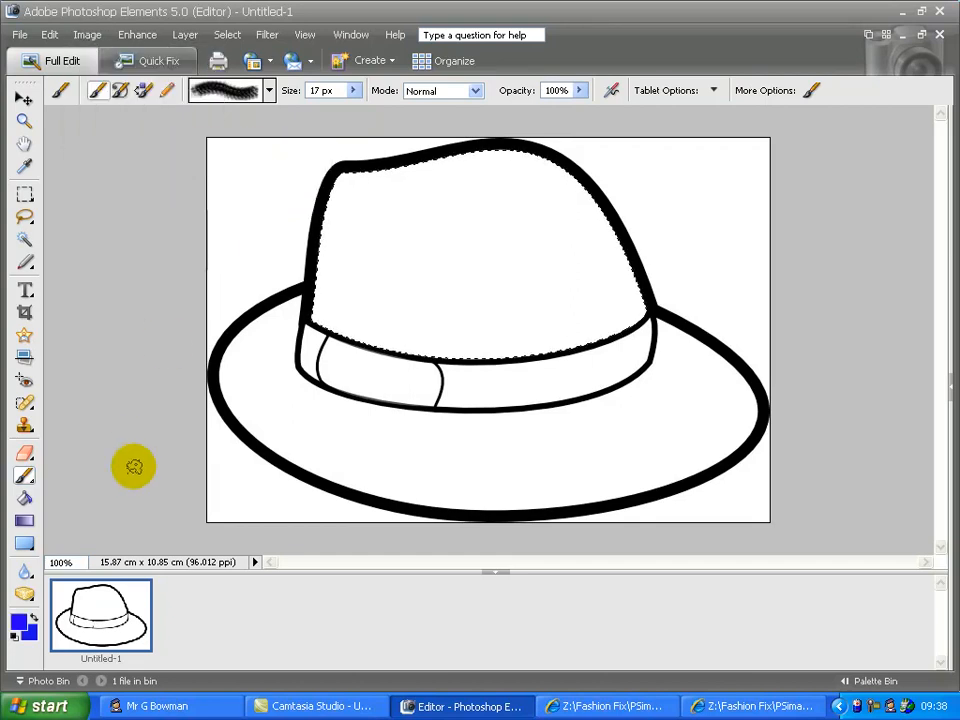
# Step: Set the foreground to pure red (ff0000) and paint-bucket fill the crown
pyautogui.click(13, 637)
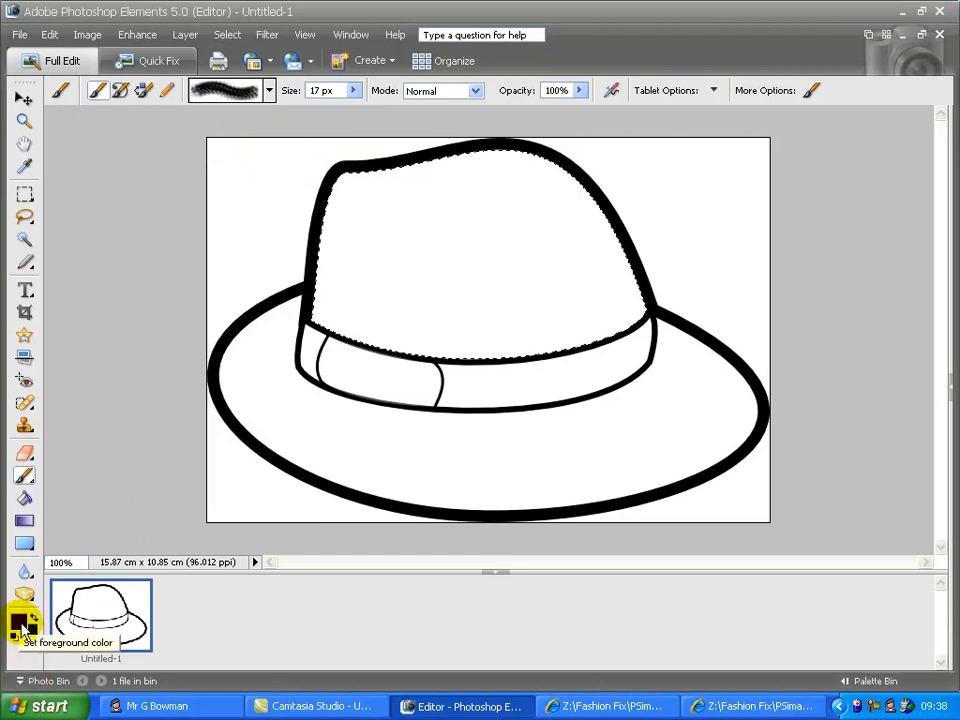
pyautogui.click(20, 624)
pyautogui.moveTo(484, 251); pyautogui.dragTo(523, 194)
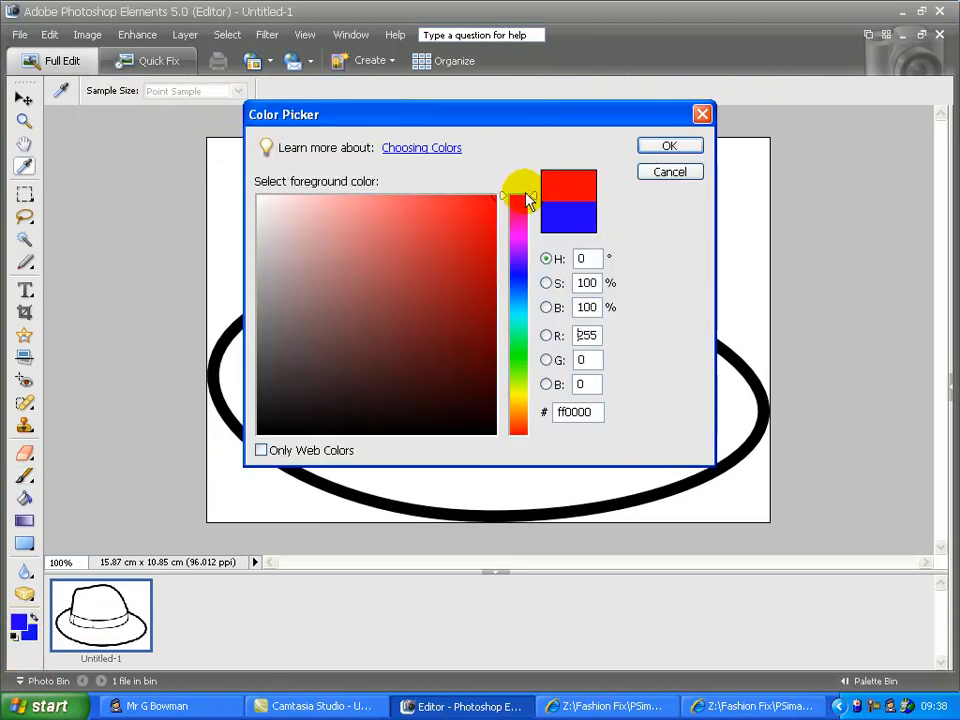
pyautogui.click(660, 147)
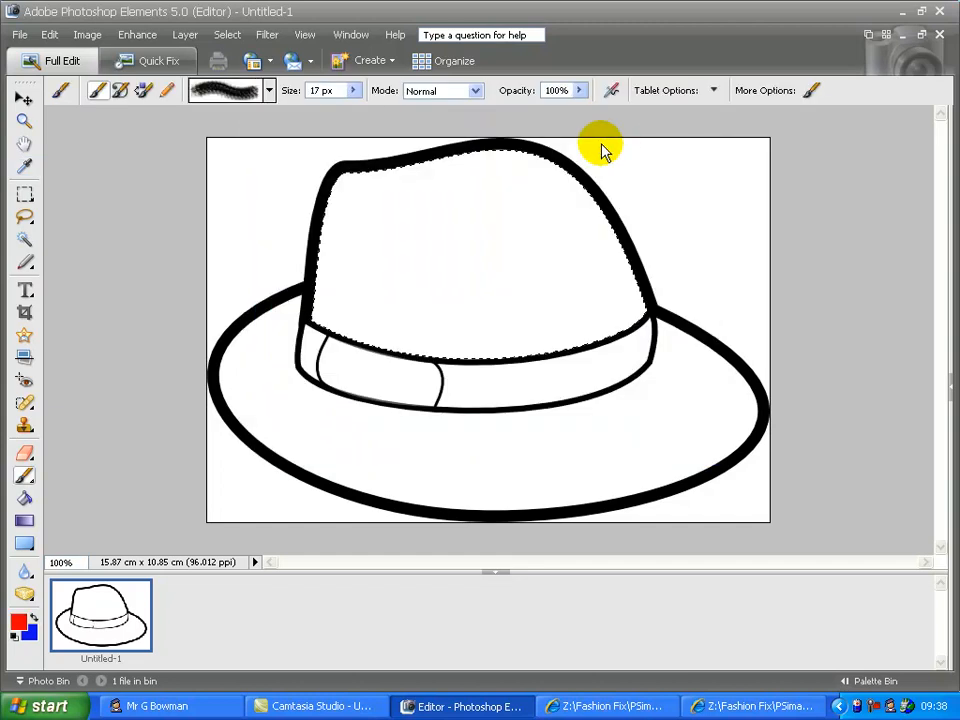
pyautogui.click(26, 498)
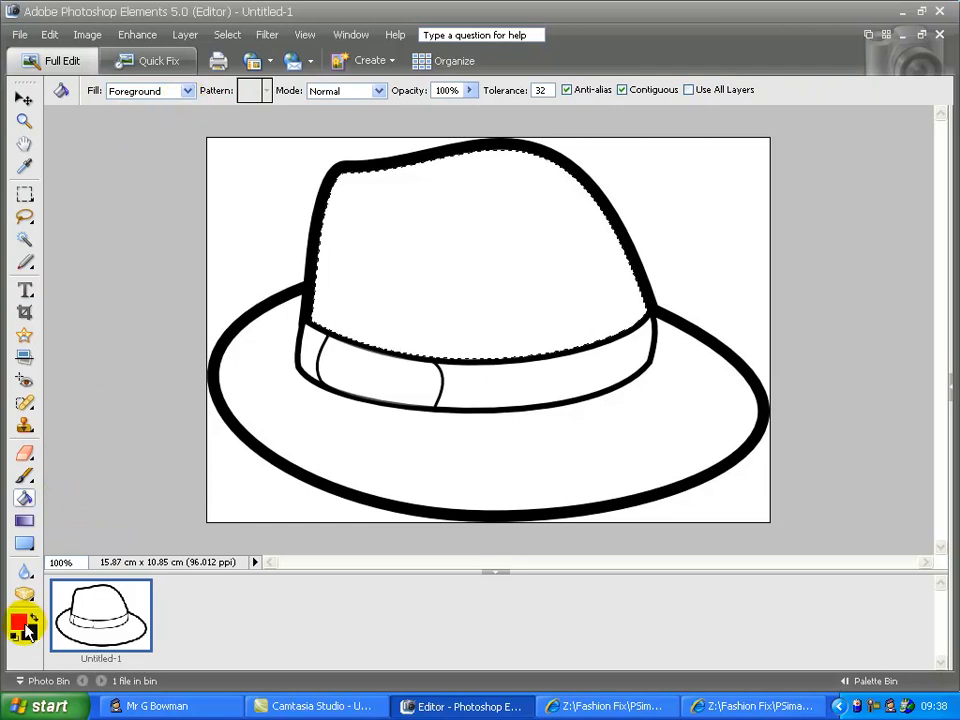
pyautogui.click(448, 284)
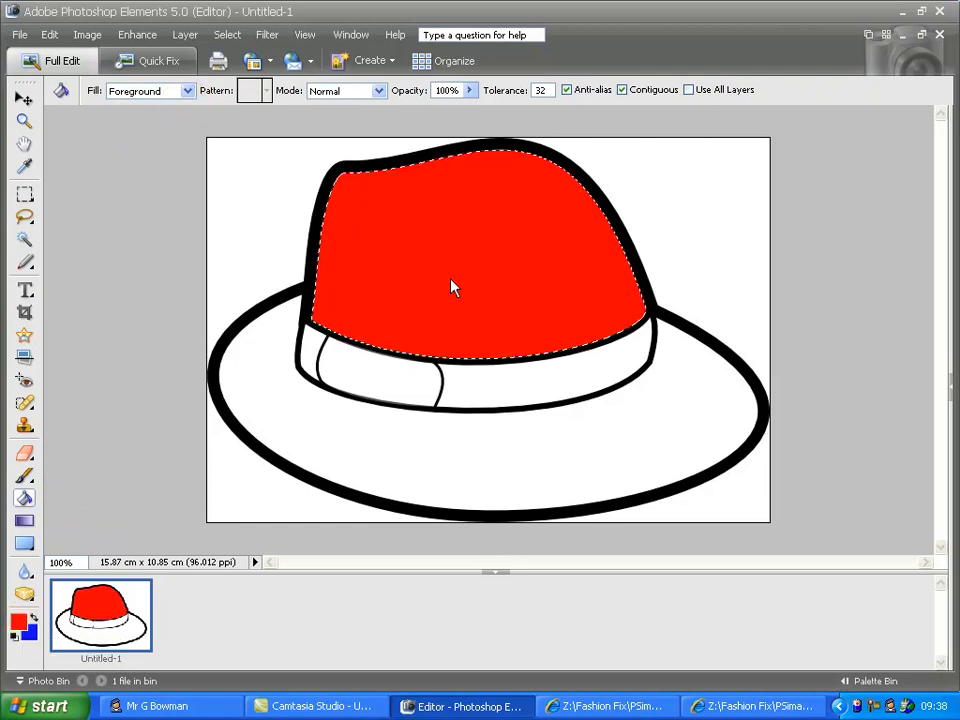
# Step: Fill the selected brim with a leafy pattern from Nature Patterns, then deselect
pyautogui.click(25, 241)
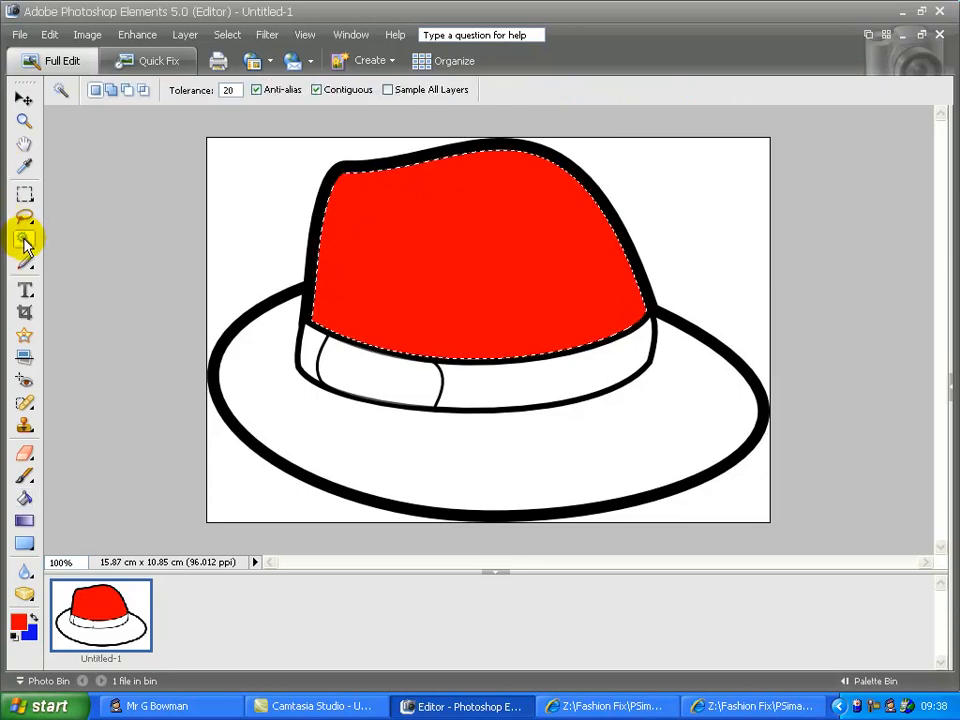
pyautogui.click(289, 418)
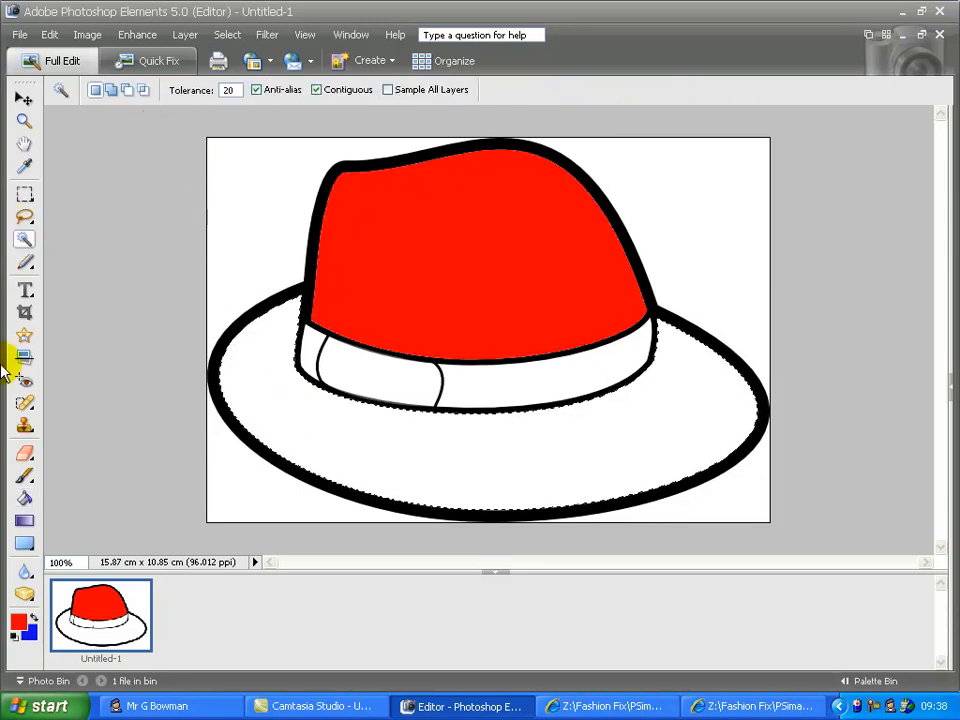
pyautogui.click(24, 497)
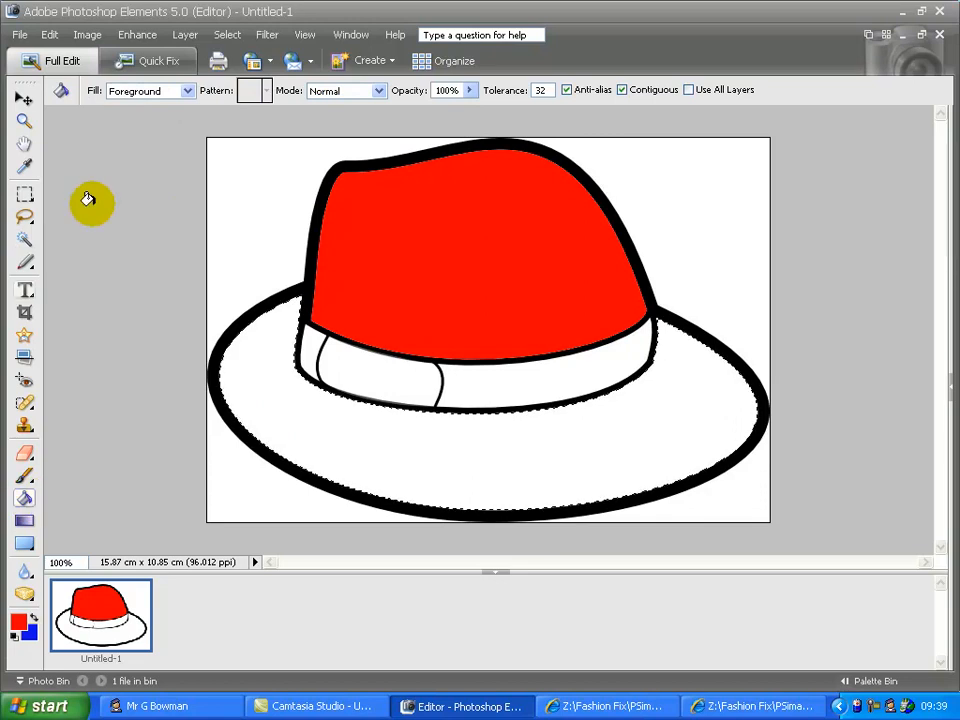
pyautogui.click(187, 91)
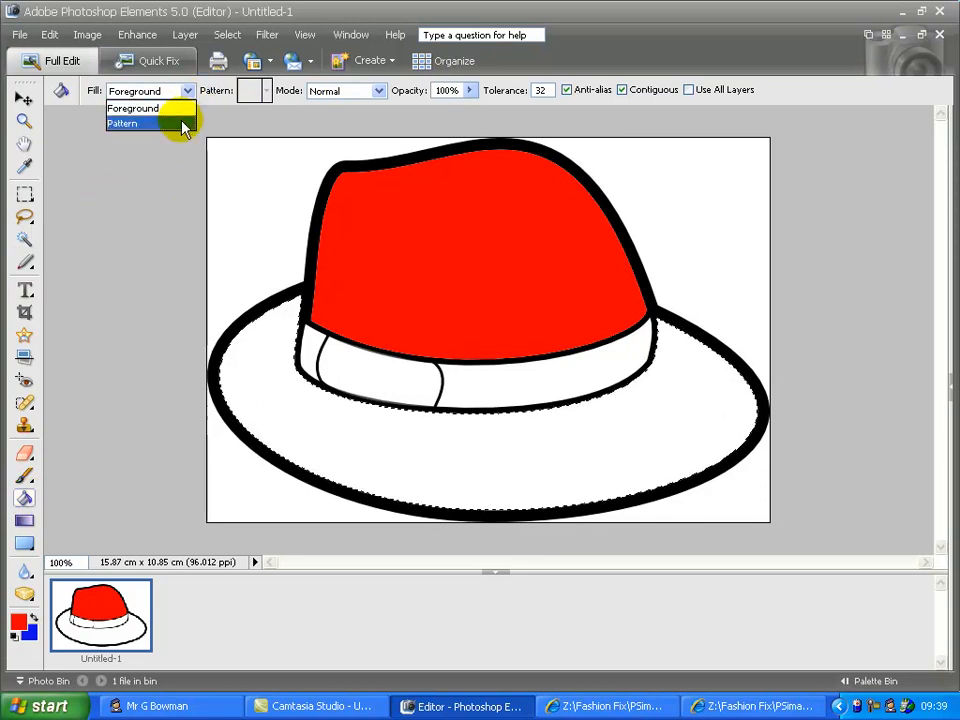
pyautogui.click(182, 124)
pyautogui.click(266, 91)
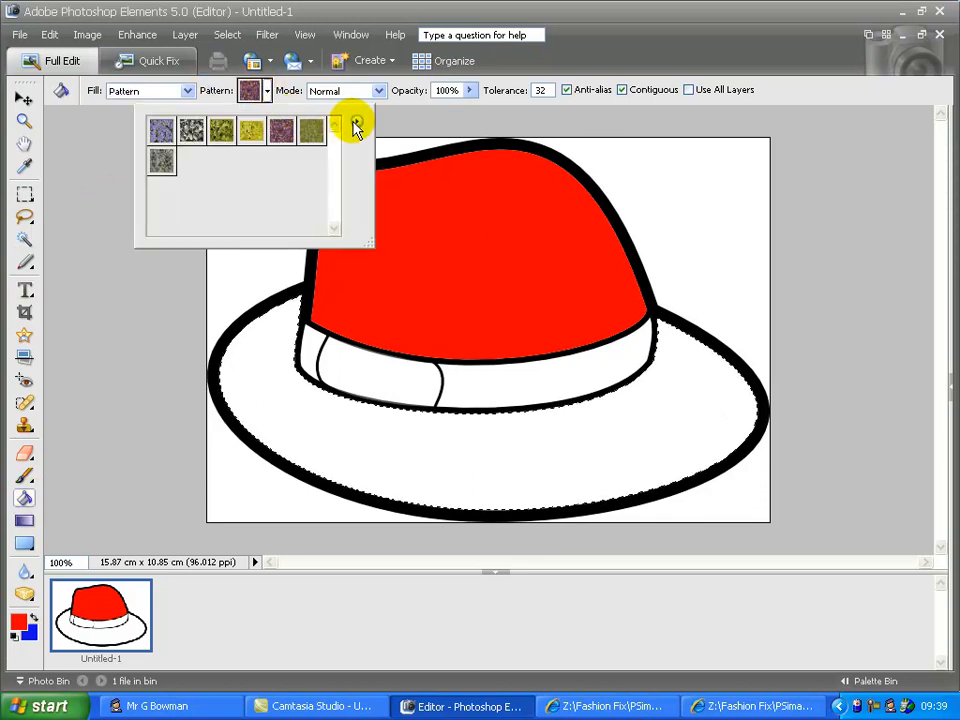
pyautogui.click(355, 123)
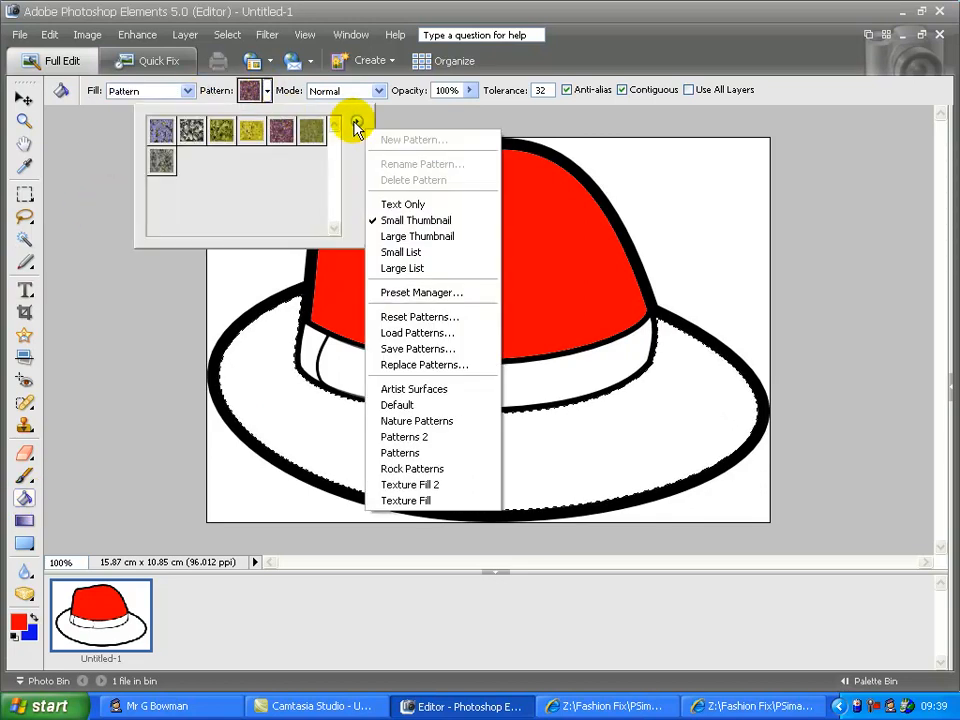
pyautogui.click(418, 421)
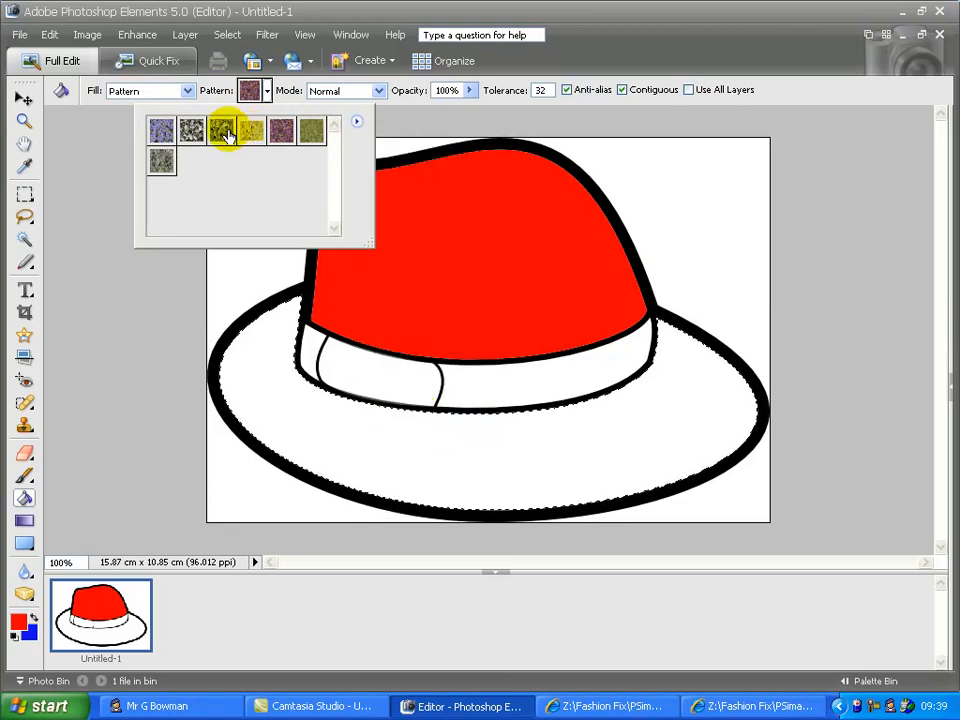
pyautogui.click(438, 455)
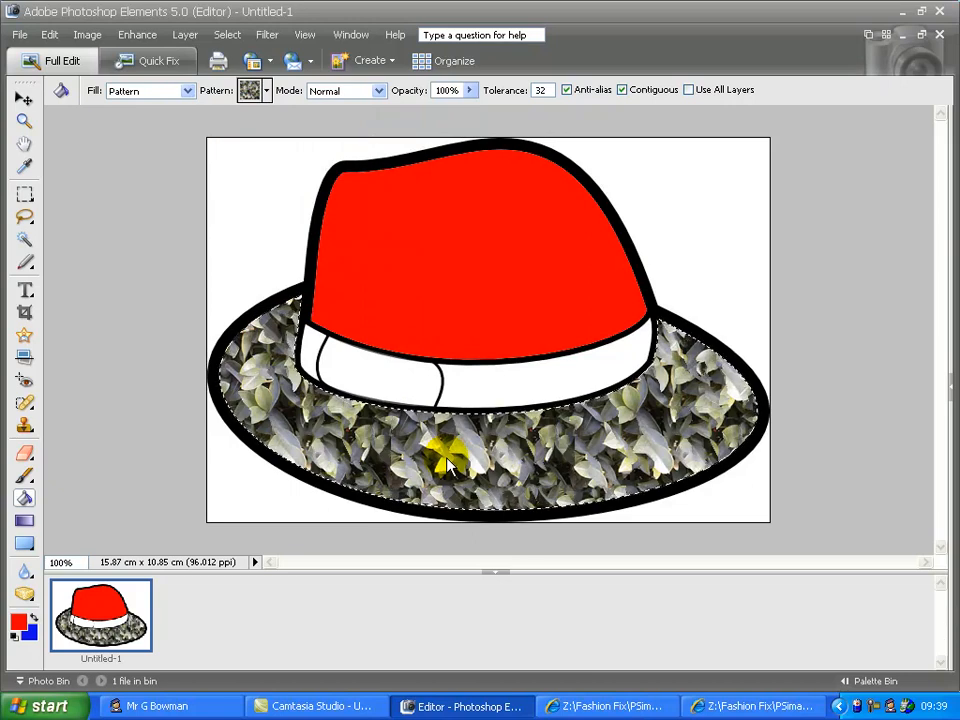
pyautogui.hotkey('ctrl', 'd')
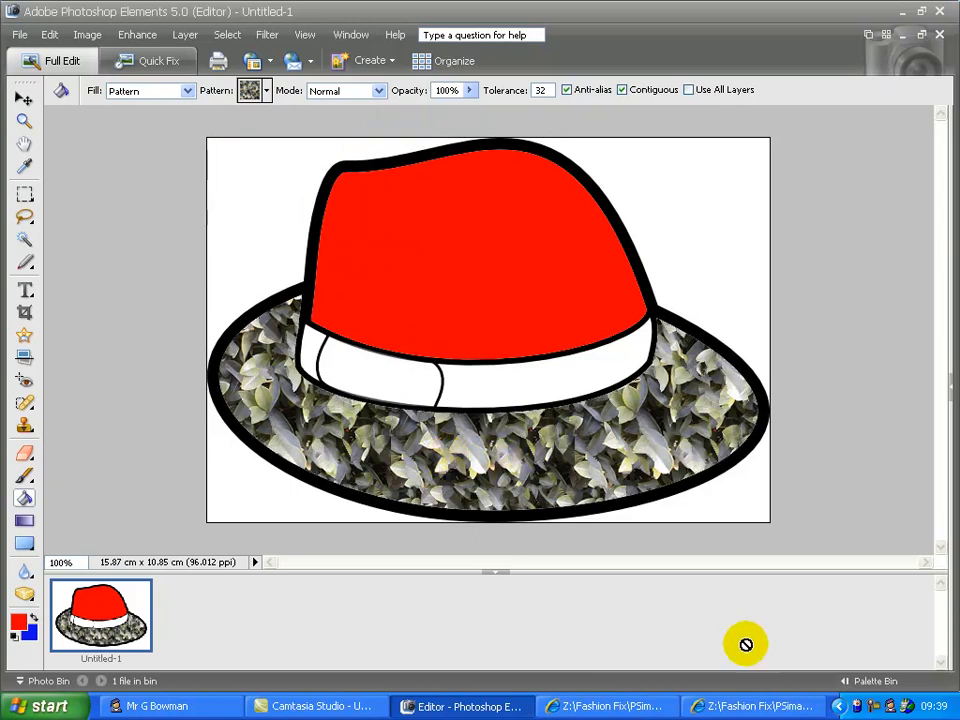
# Step: Copy the cap template image from Internet Explorer
pyautogui.click(615, 712)
pyautogui.rightClick(142, 238)
pyautogui.click(212, 457)
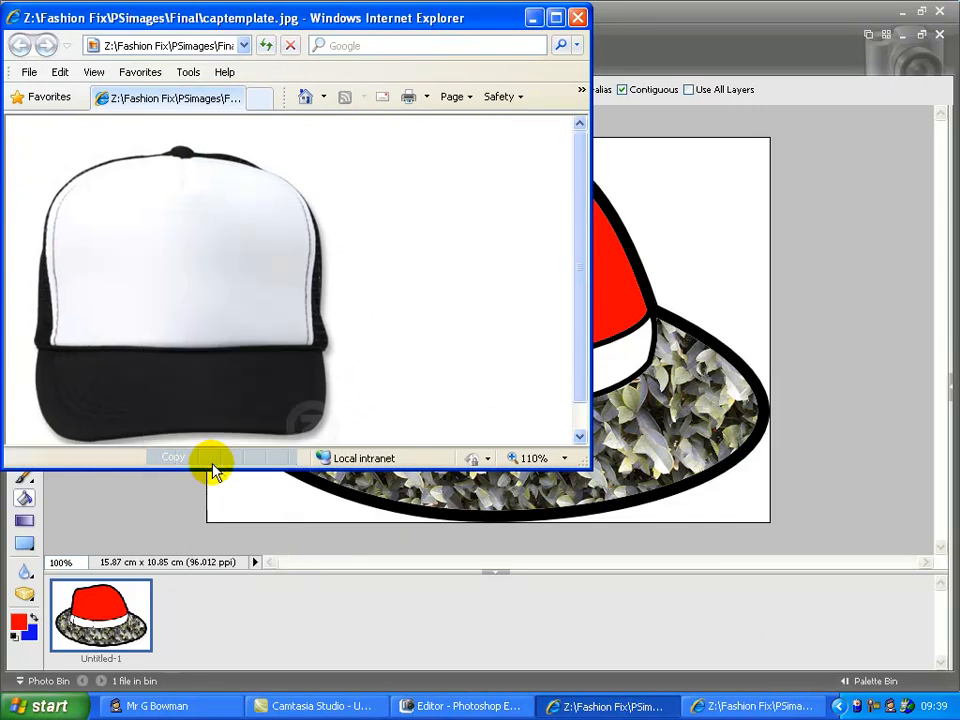
# Step: Create Untitled-2 (10.58 cm x 10.58 cm) from the copied cap image
pyautogui.click(706, 30)
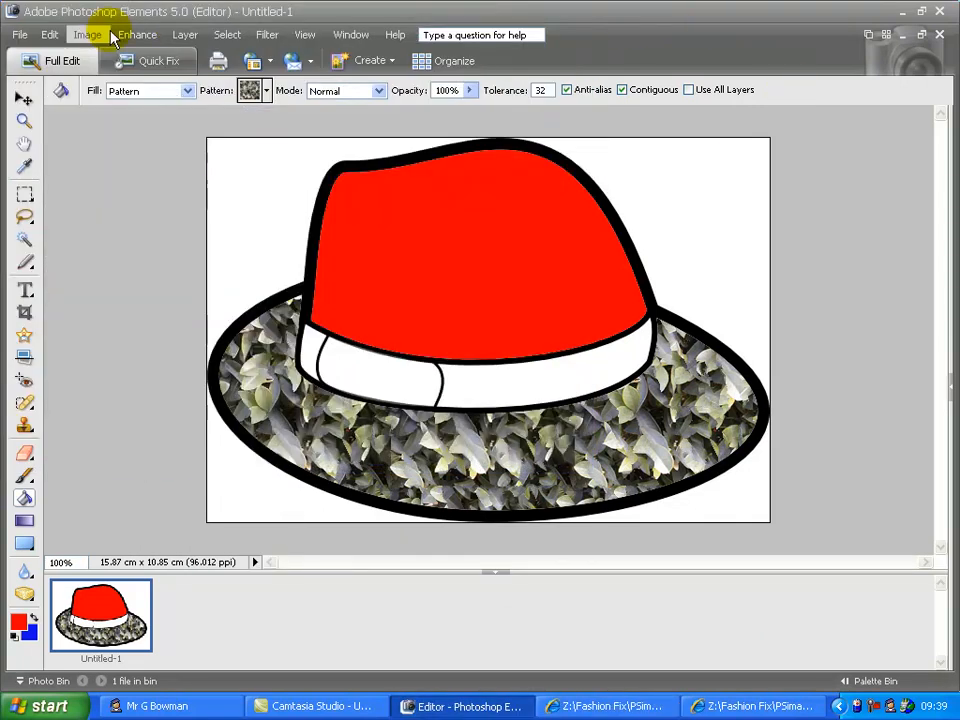
pyautogui.click(11, 37)
pyautogui.moveTo(52, 62)
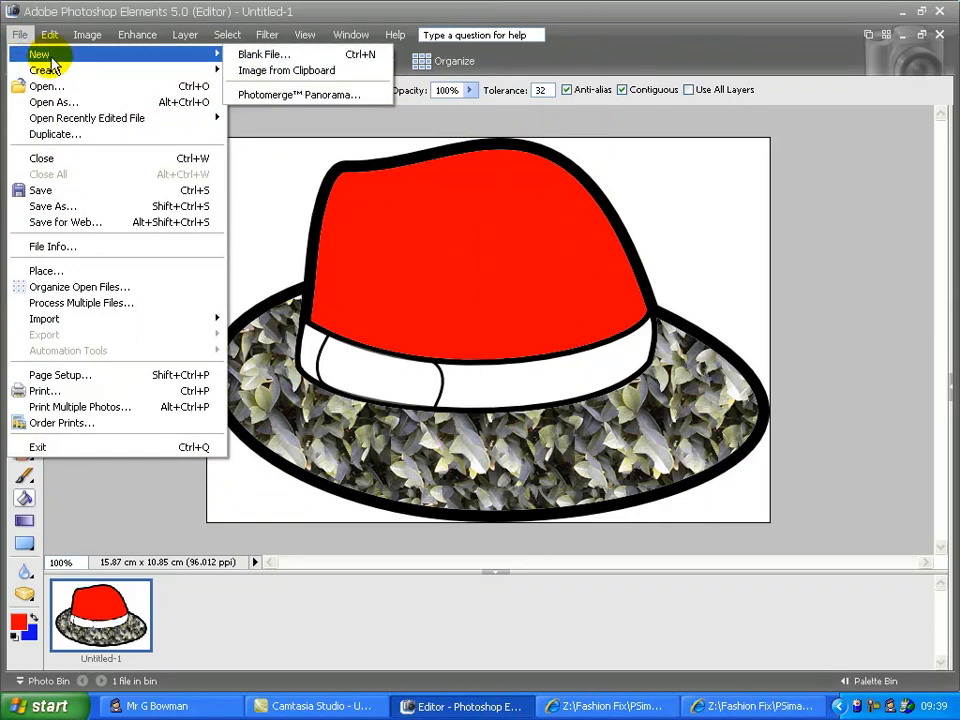
pyautogui.click(286, 71)
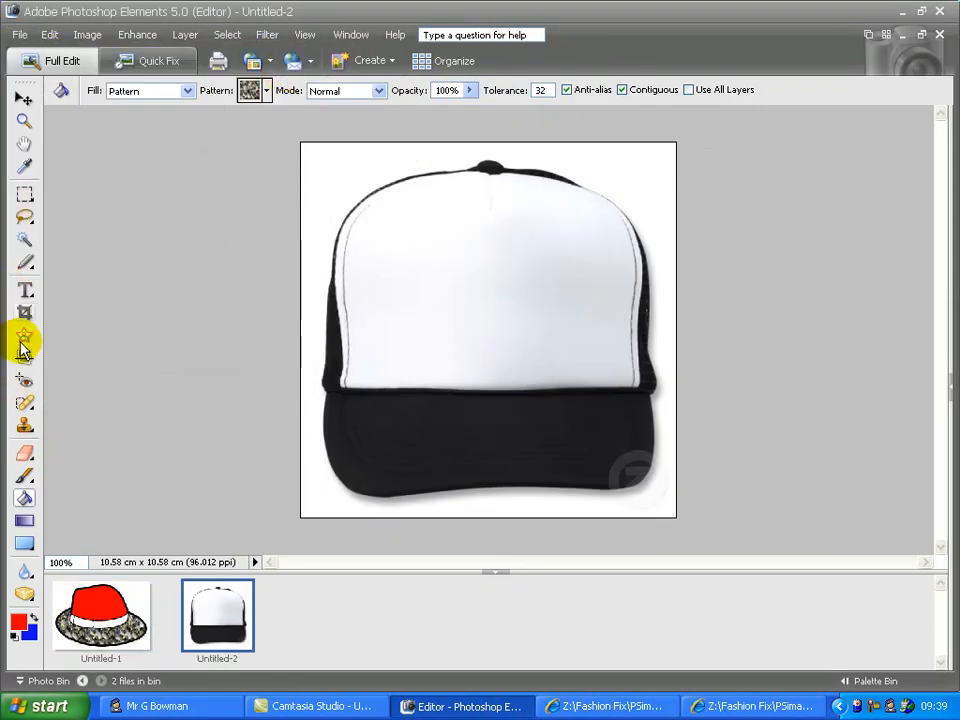
# Step: Magic Wand-select the cap's entire white front panel
pyautogui.click(24, 242)
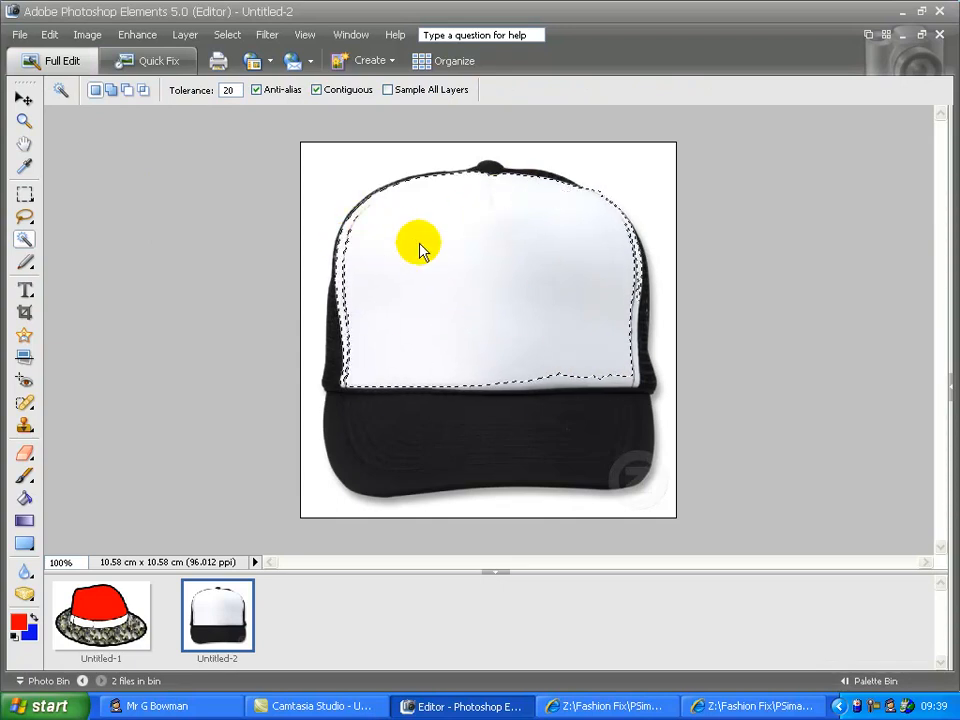
pyautogui.click(556, 380)
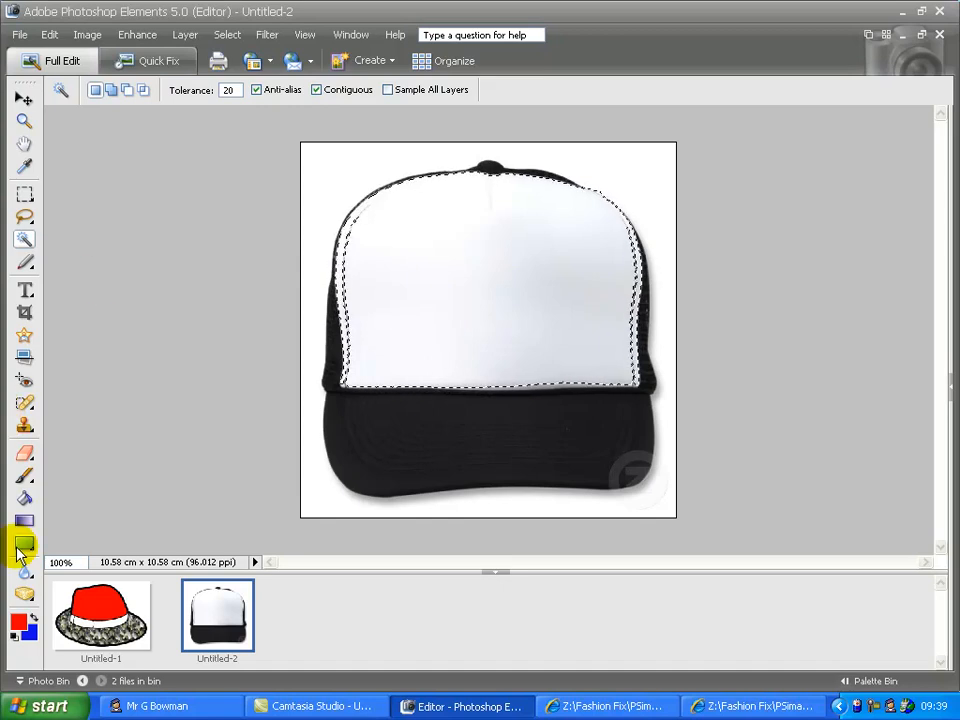
pyautogui.click(24, 496)
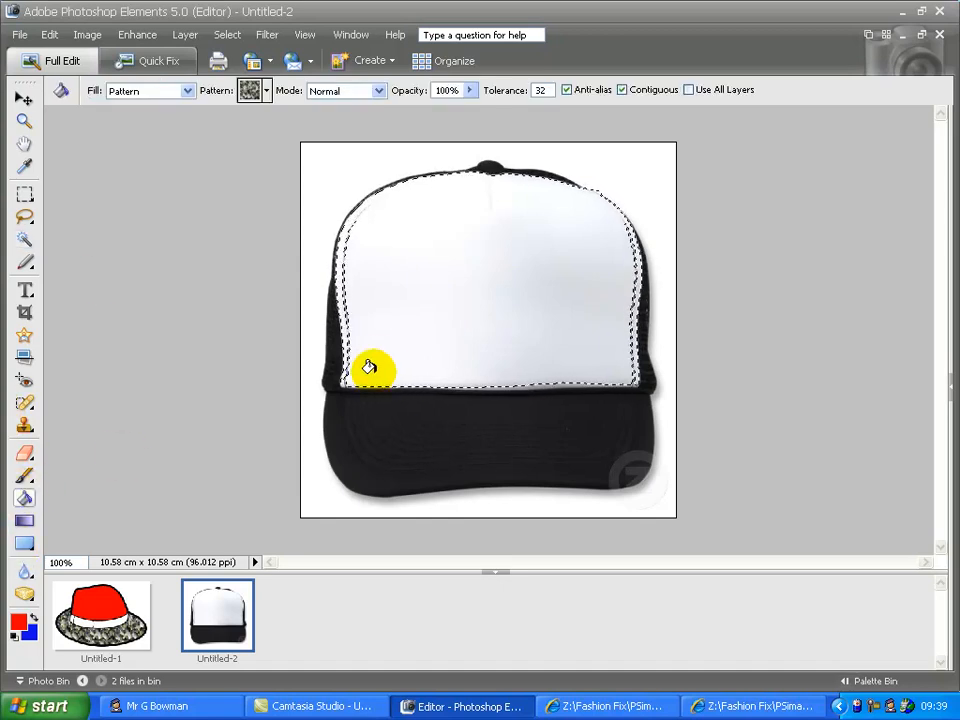
# Step: Load the Color Harmonies 1 gradients and choose Yellow, Magenta, Teal
pyautogui.click(21, 524)
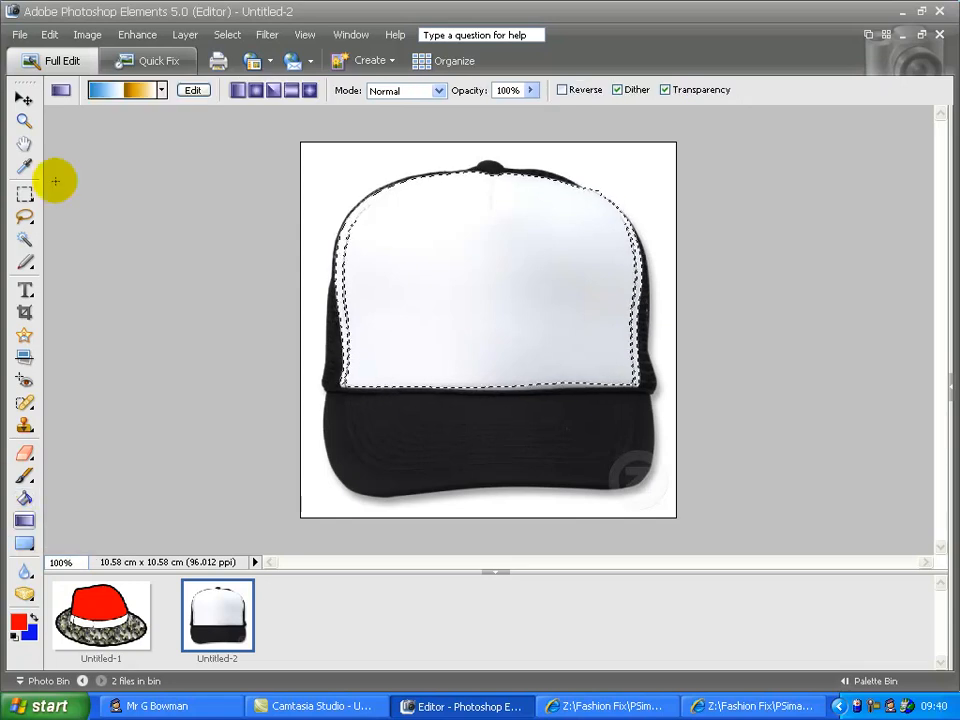
pyautogui.click(192, 91)
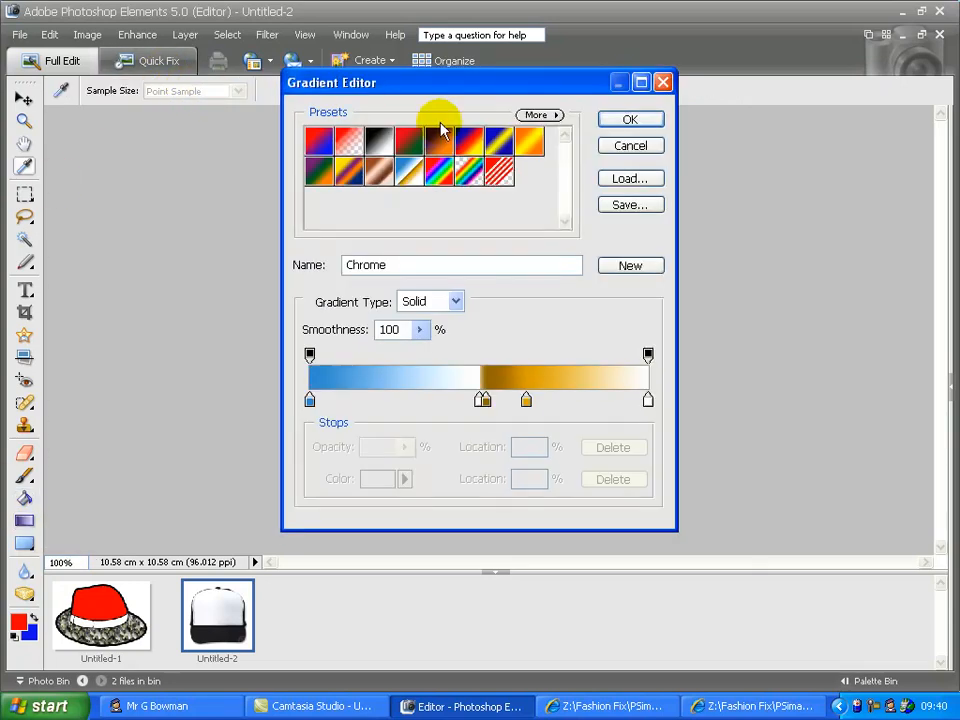
pyautogui.click(552, 115)
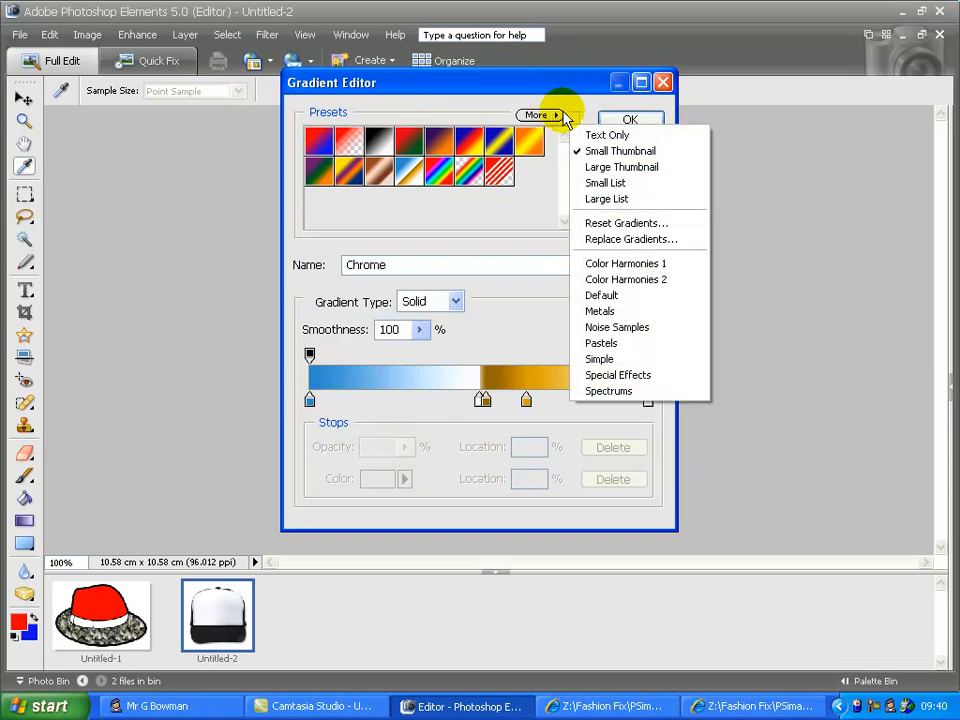
pyautogui.click(626, 297)
pyautogui.click(552, 115)
pyautogui.click(600, 263)
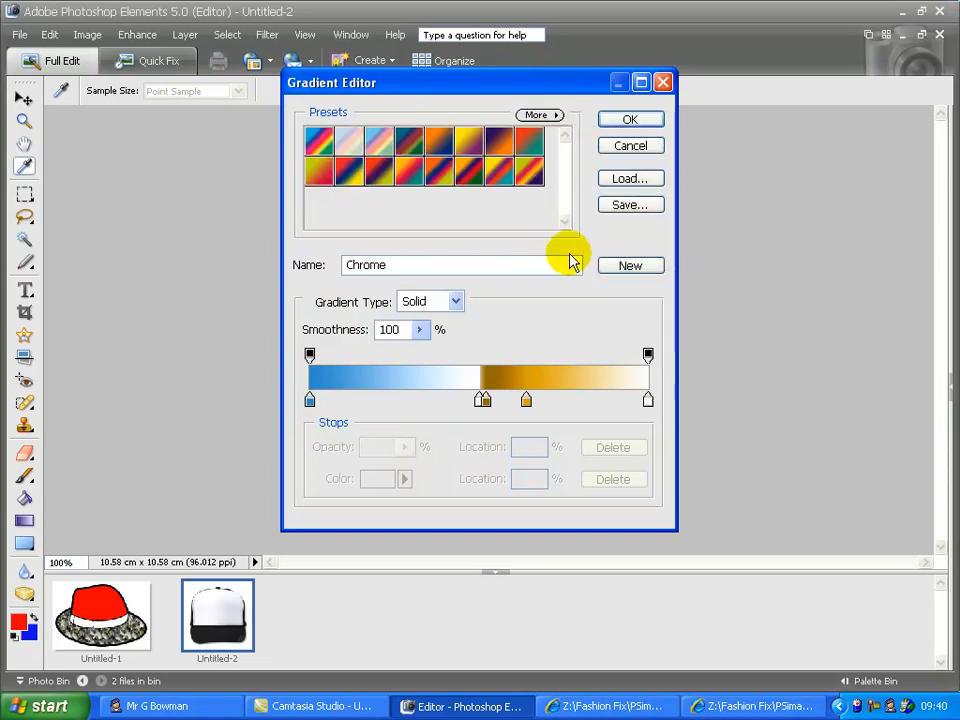
pyautogui.click(402, 175)
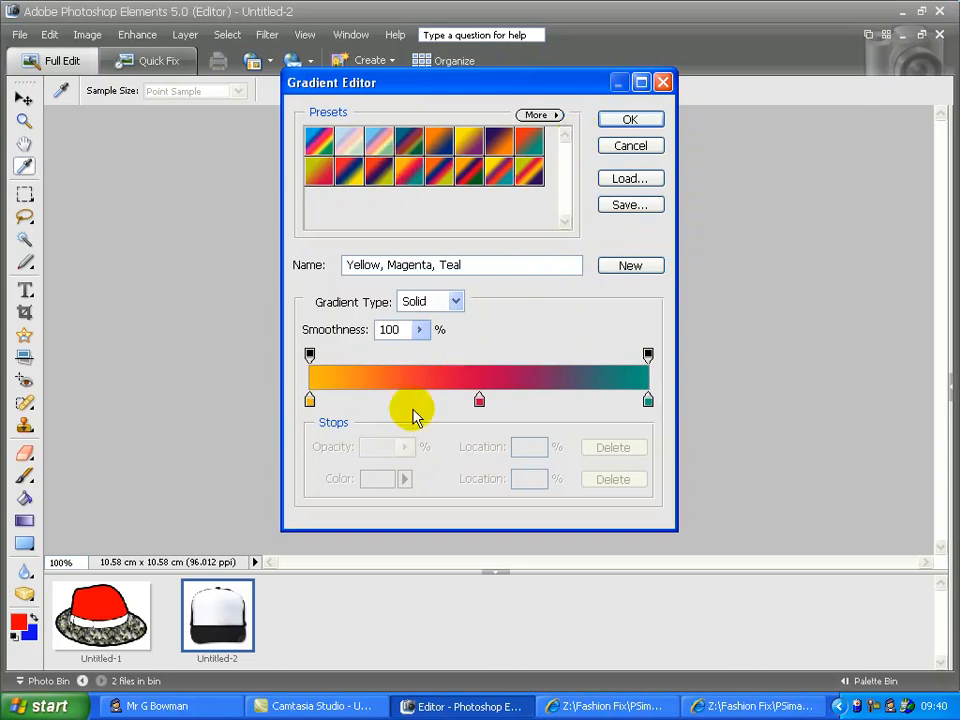
# Step: Make the middle gradient stop background blue and drag the gradient down the front panel
pyautogui.click(479, 401)
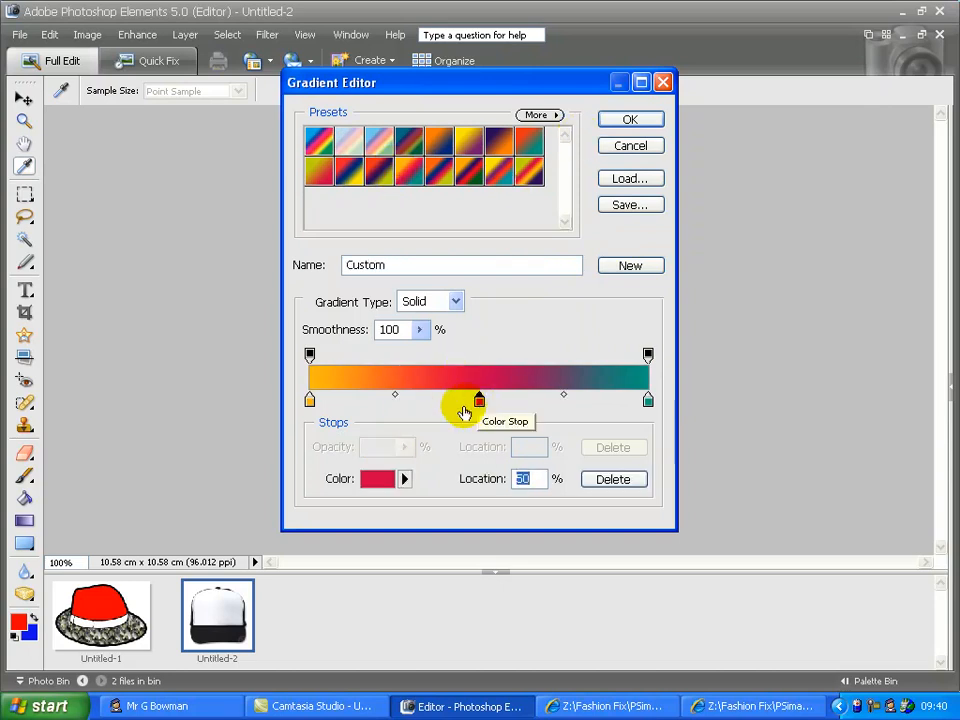
pyautogui.click(404, 479)
pyautogui.click(447, 517)
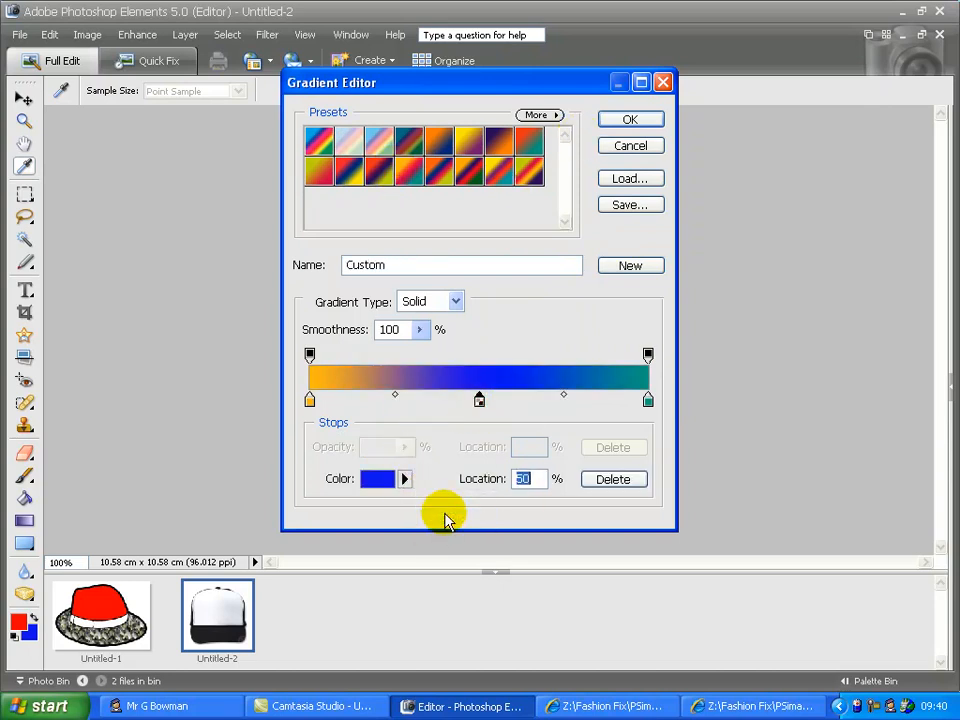
pyautogui.click(630, 120)
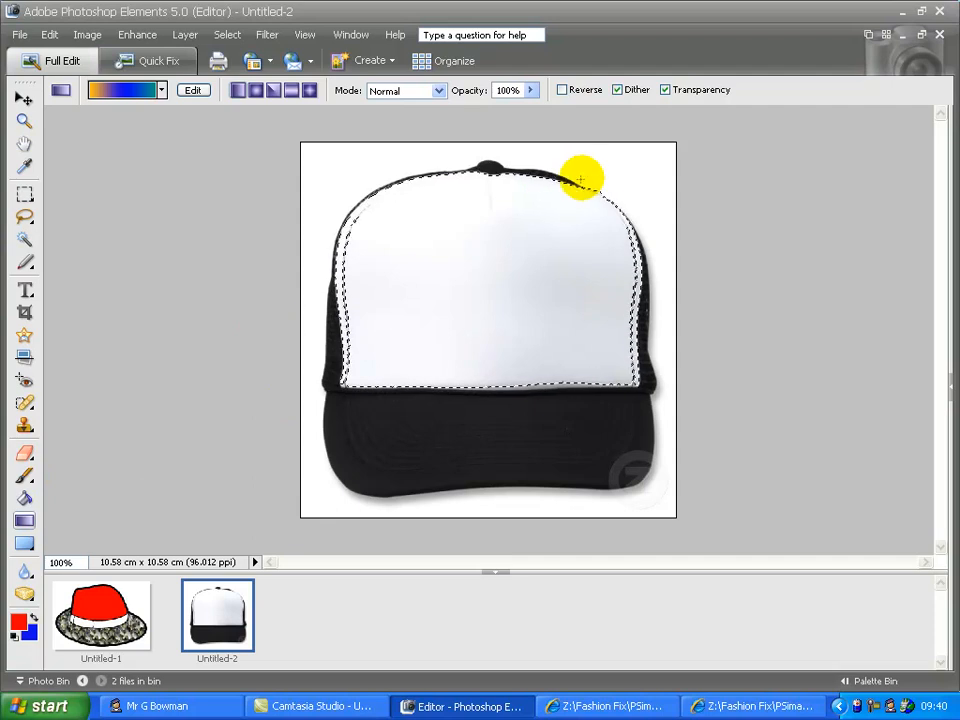
pyautogui.moveTo(466, 230); pyautogui.dragTo(466, 325)
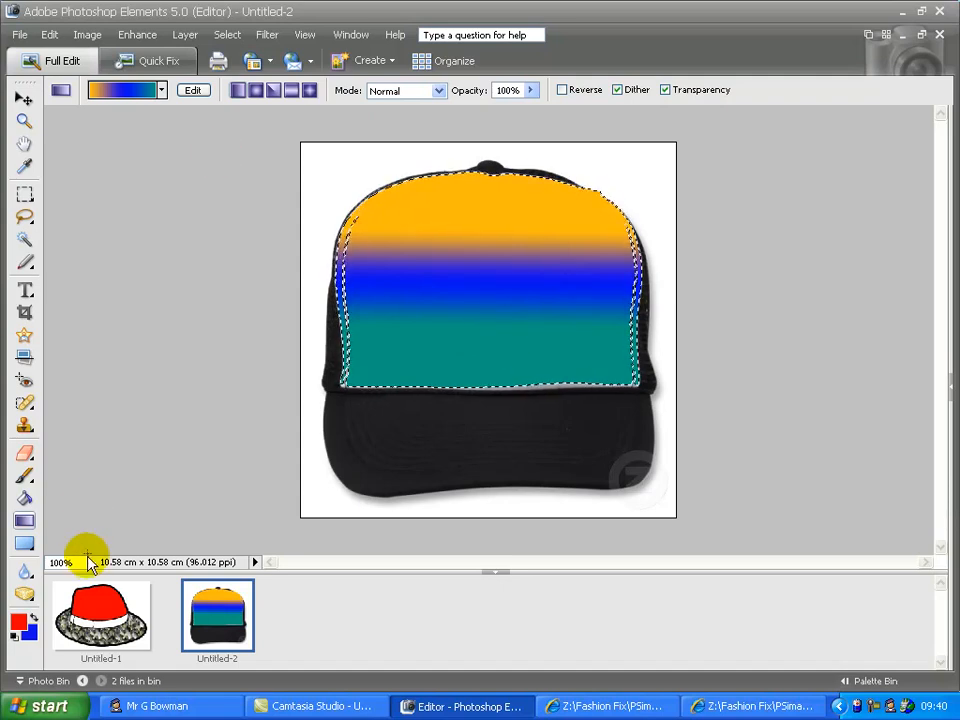
pyautogui.click(113, 594)
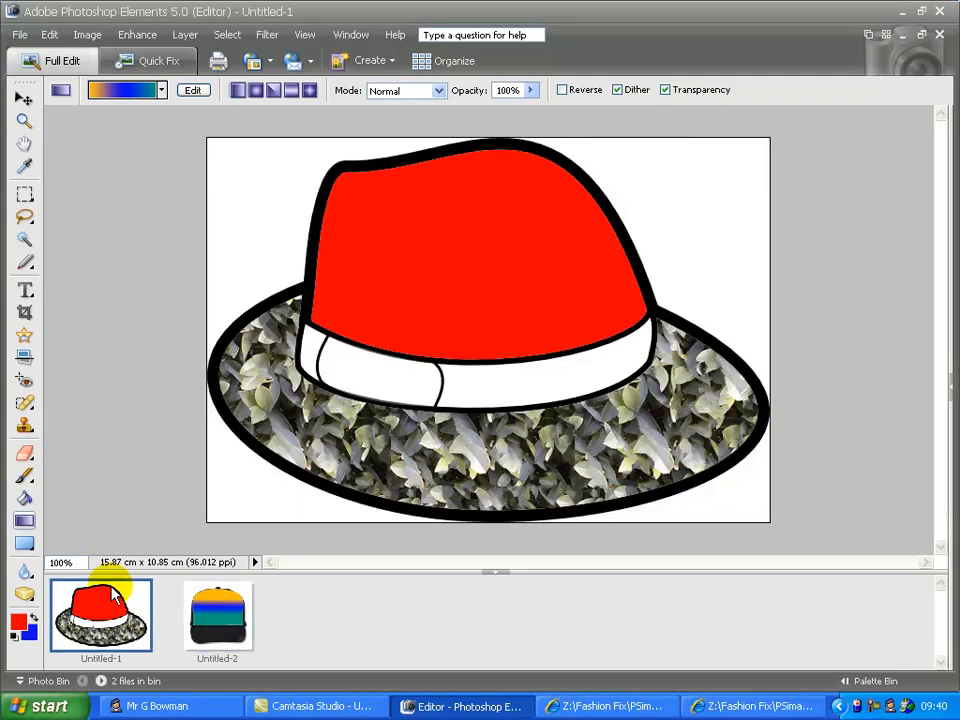
# Step: Load All Elements Shapes into the Cookie Cutter library without saving the current set
pyautogui.click(24, 338)
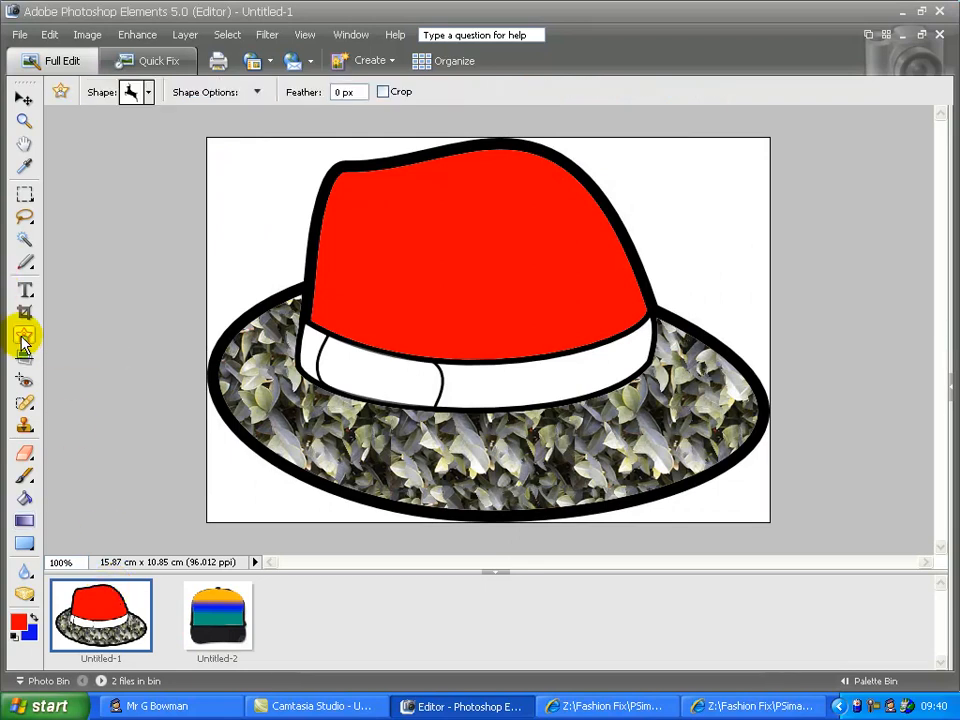
pyautogui.click(148, 92)
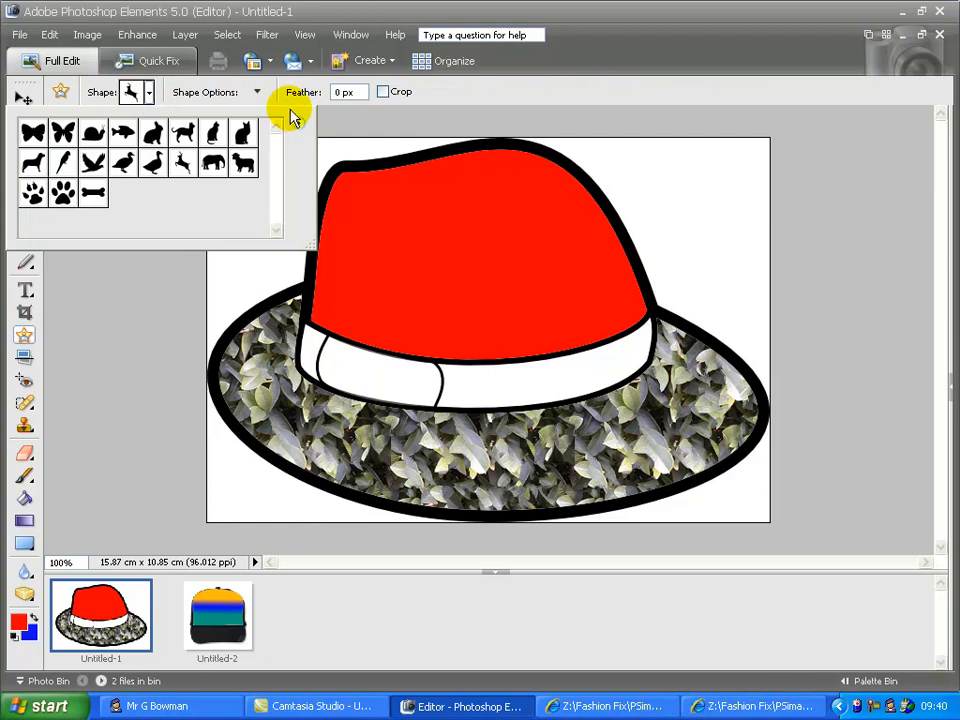
pyautogui.click(298, 122)
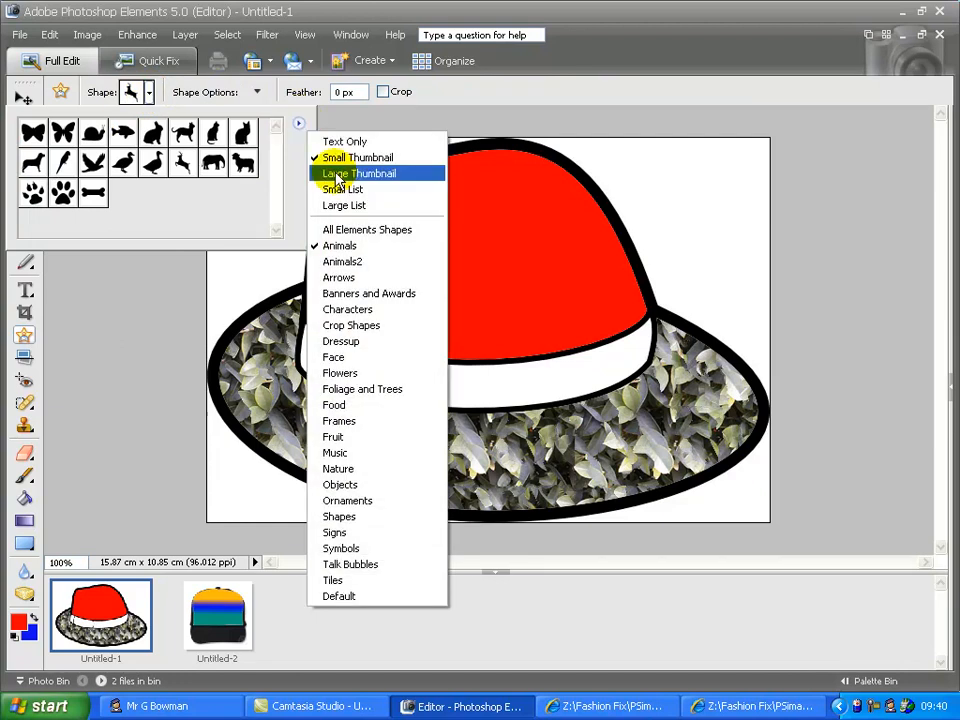
pyautogui.click(344, 230)
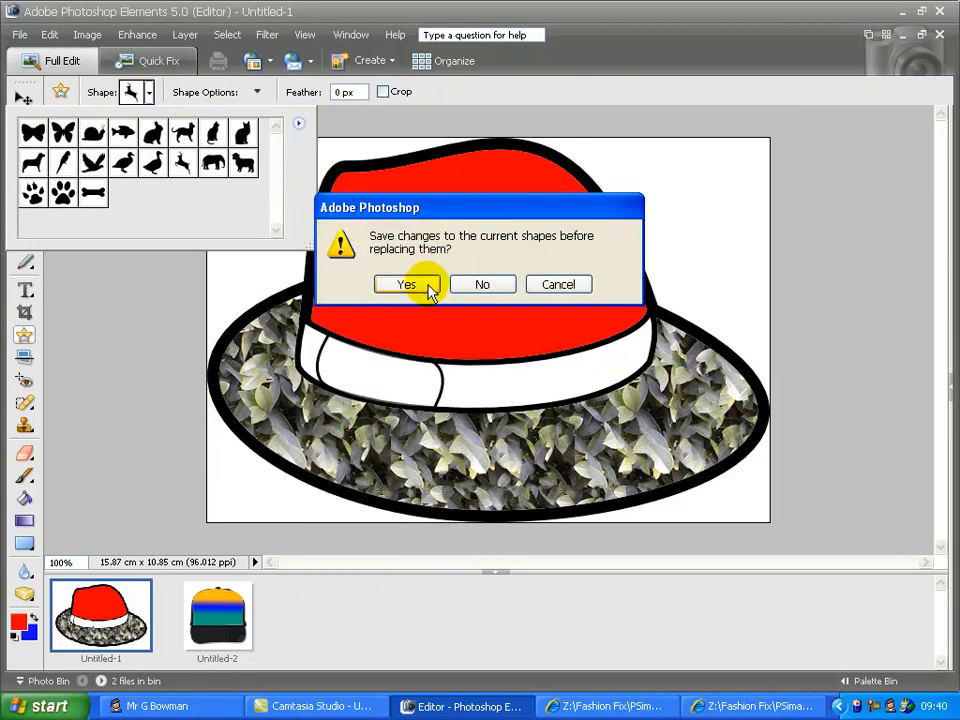
pyautogui.click(478, 286)
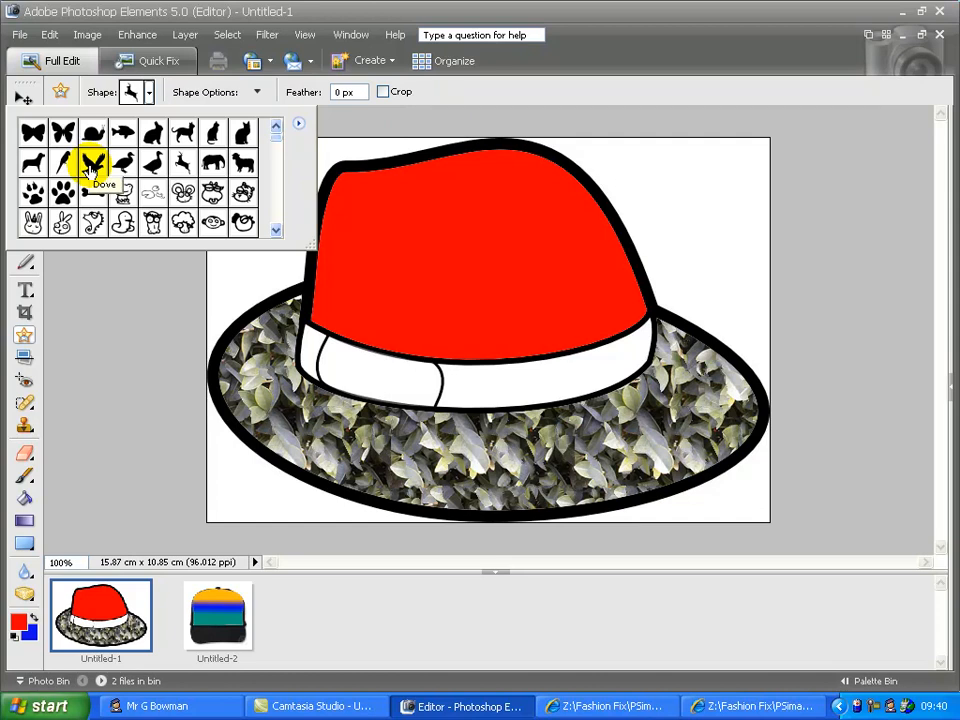
pyautogui.click(948, 386)
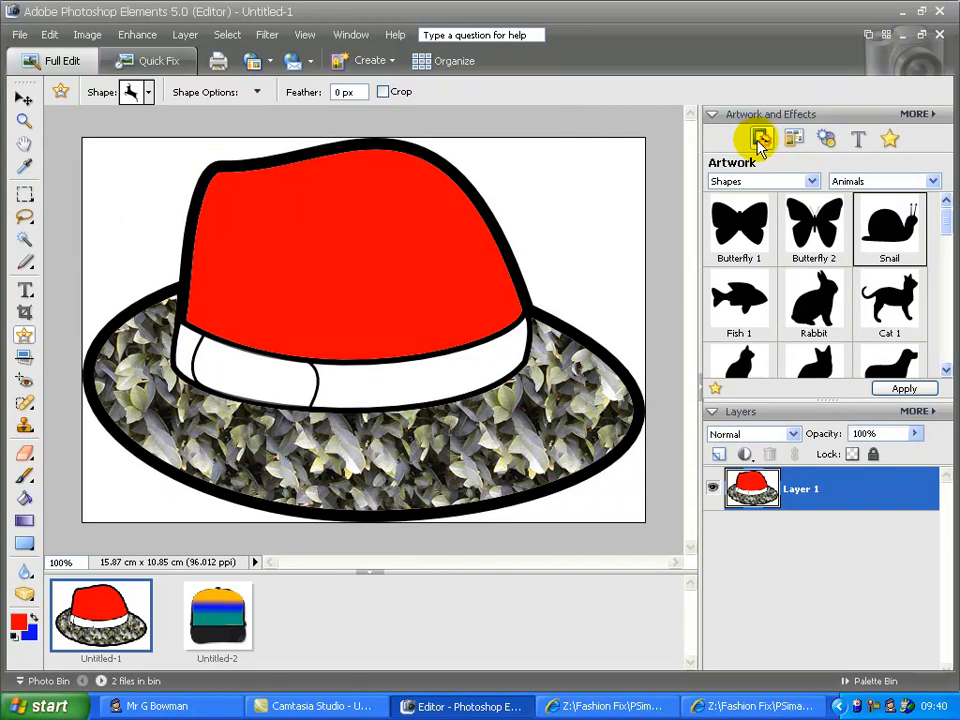
# Step: Place the blue Butterfly 2 shape on the red crown, scaled to about 117.3%
pyautogui.click(810, 181)
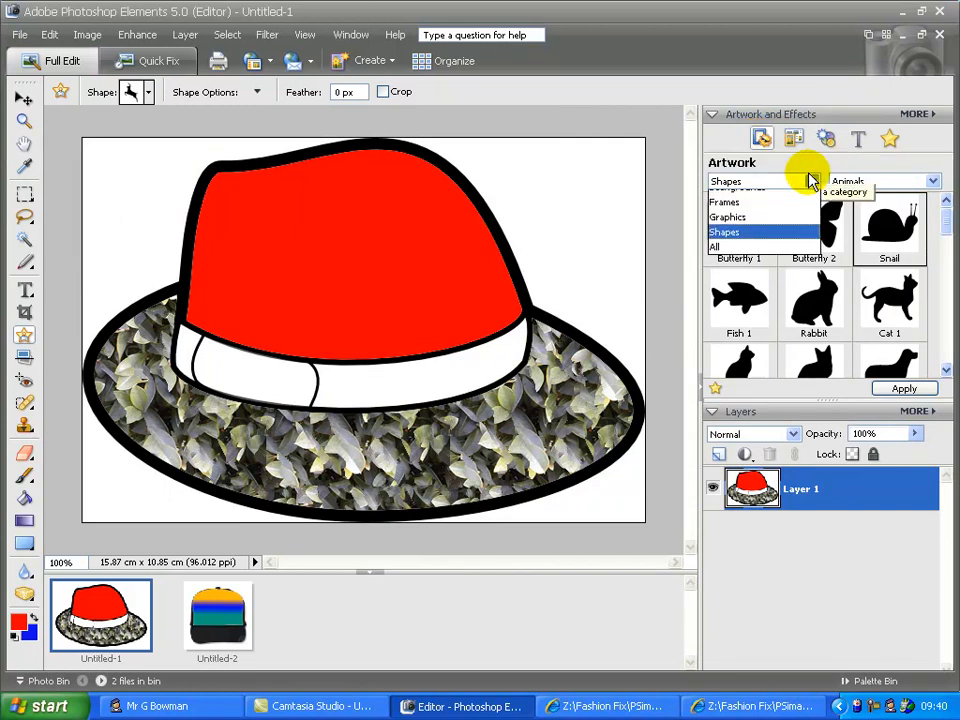
pyautogui.click(762, 243)
pyautogui.click(818, 238)
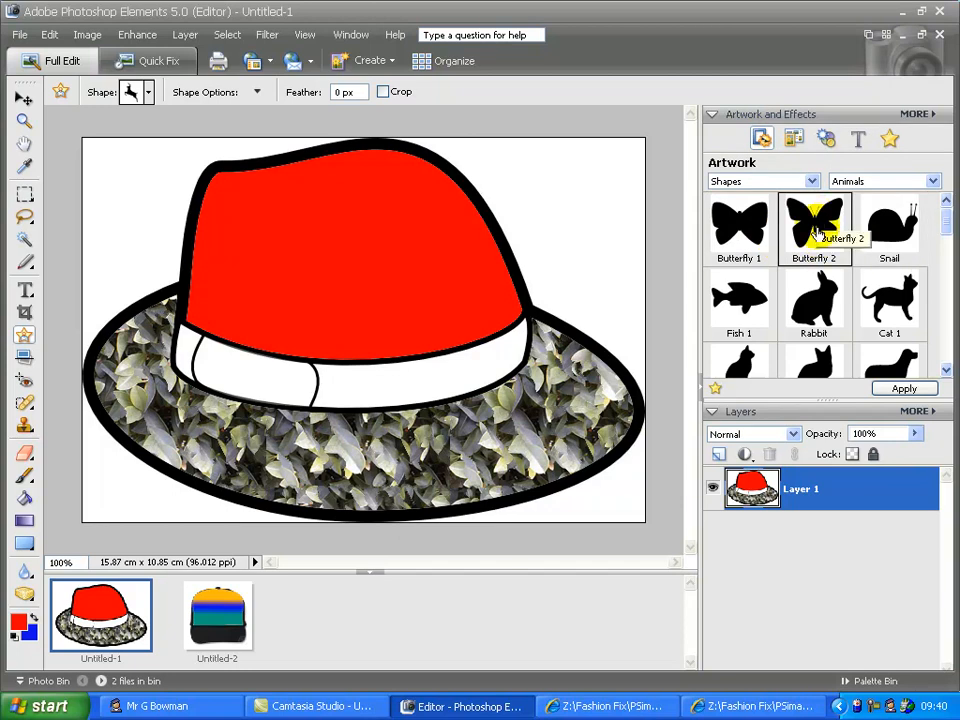
pyautogui.moveTo(945, 237)
pyautogui.mouseDown()
pyautogui.moveTo(945, 250)
pyautogui.moveTo(948, 232)
pyautogui.mouseUp()
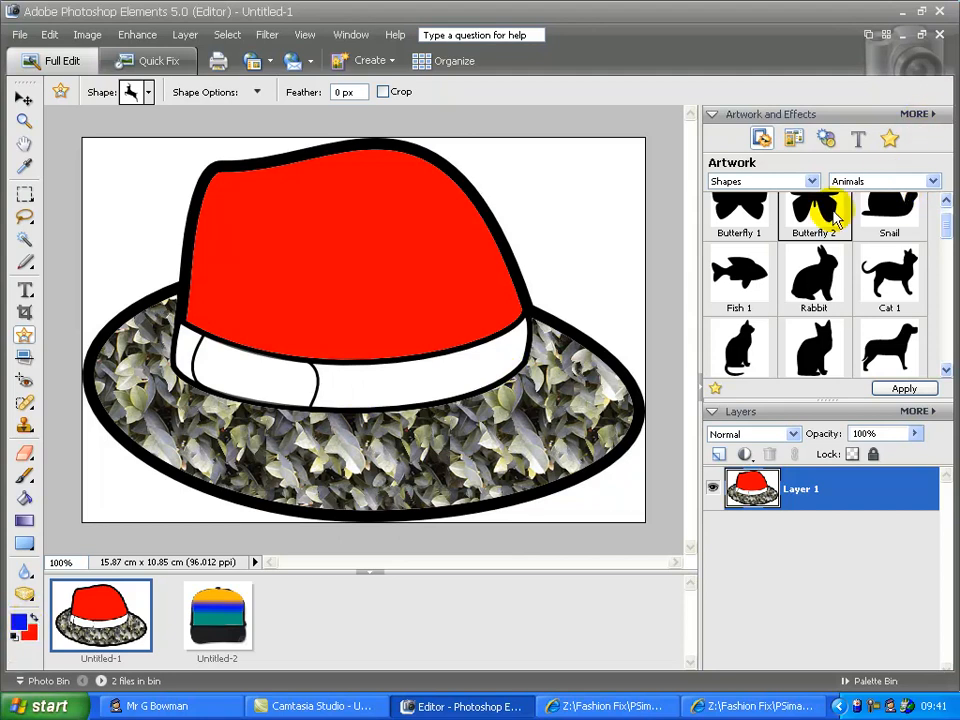
pyautogui.moveTo(835, 222); pyautogui.dragTo(464, 313)
pyautogui.moveTo(321, 270); pyautogui.dragTo(322, 272)
pyautogui.moveTo(392, 211); pyautogui.dragTo(418, 187)
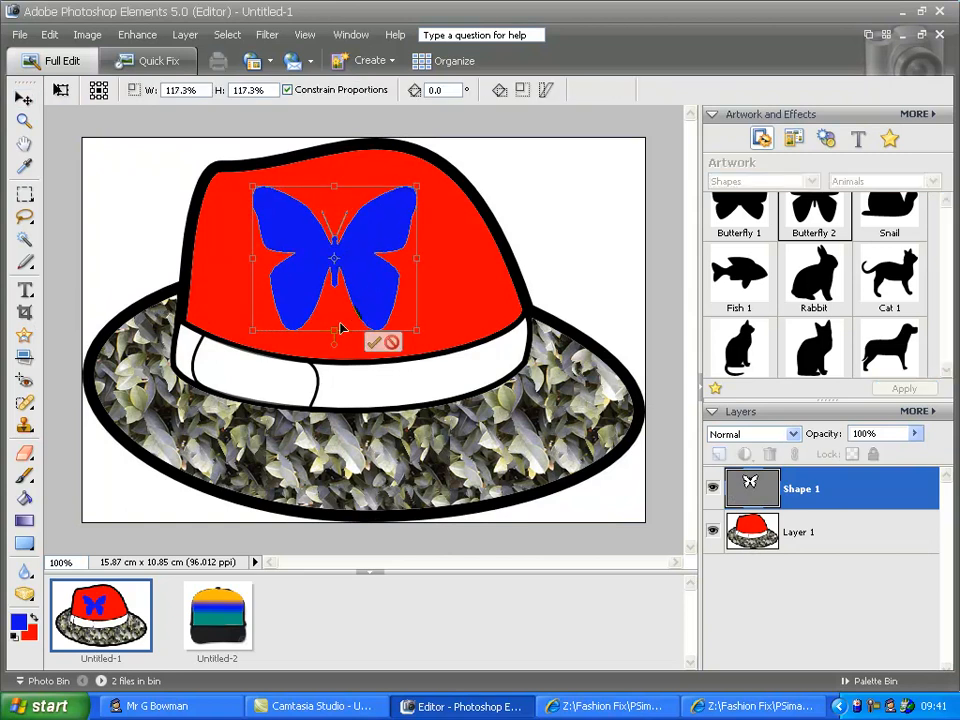
pyautogui.click(380, 343)
# Step: Place the Fish 1 artwork onto the cap image as its own layer and deselect
pyautogui.click(230, 625)
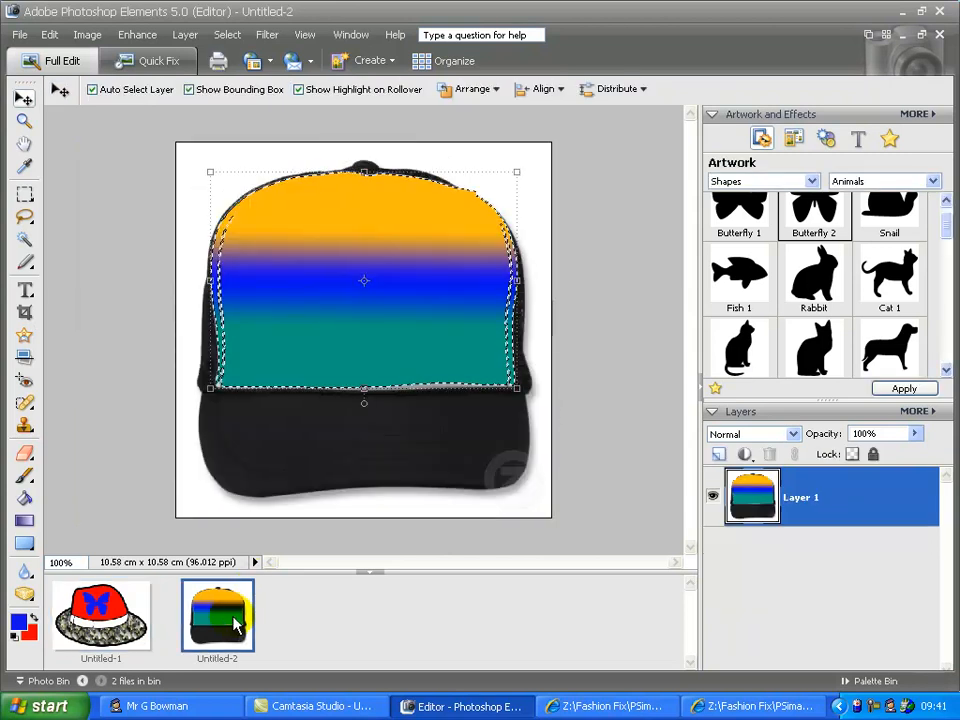
pyautogui.moveTo(731, 300); pyautogui.dragTo(372, 322)
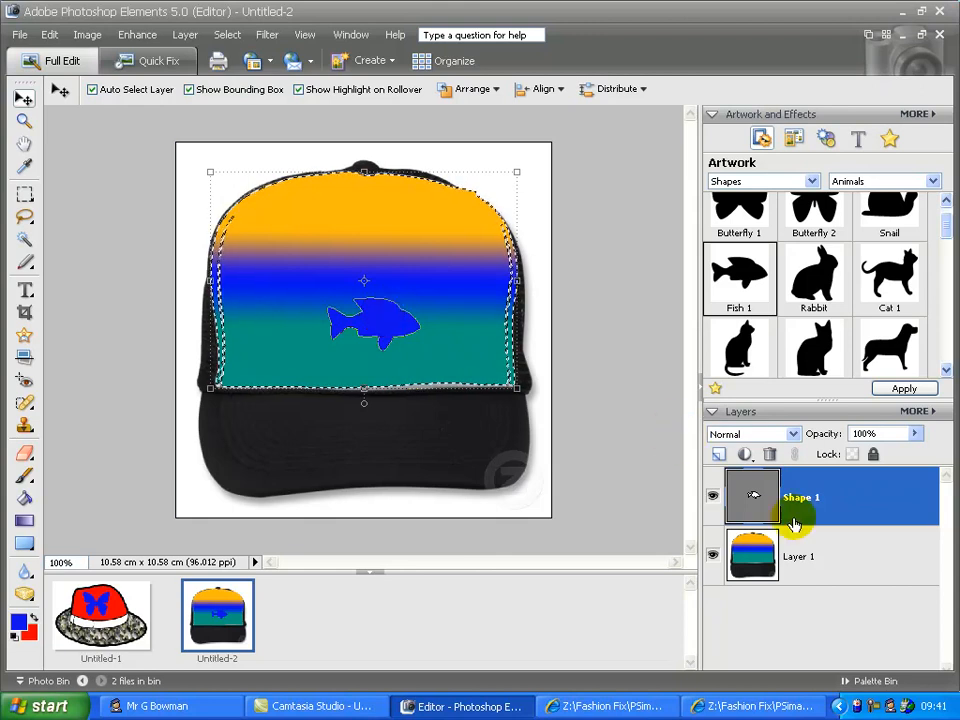
pyautogui.click(831, 557)
pyautogui.click(837, 504)
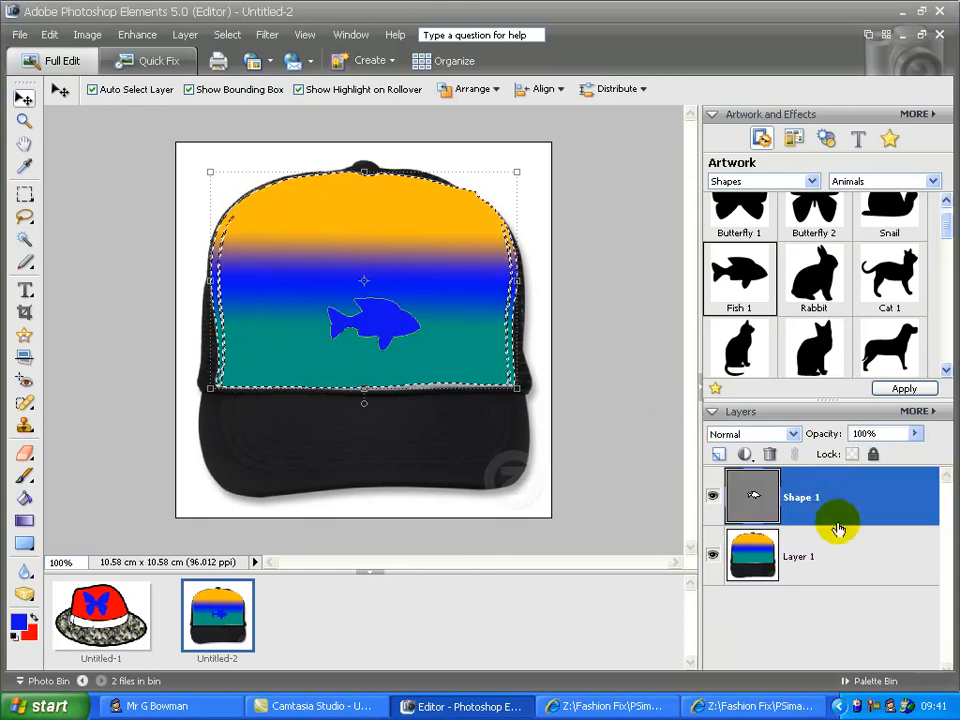
pyautogui.click(840, 562)
pyautogui.click(842, 500)
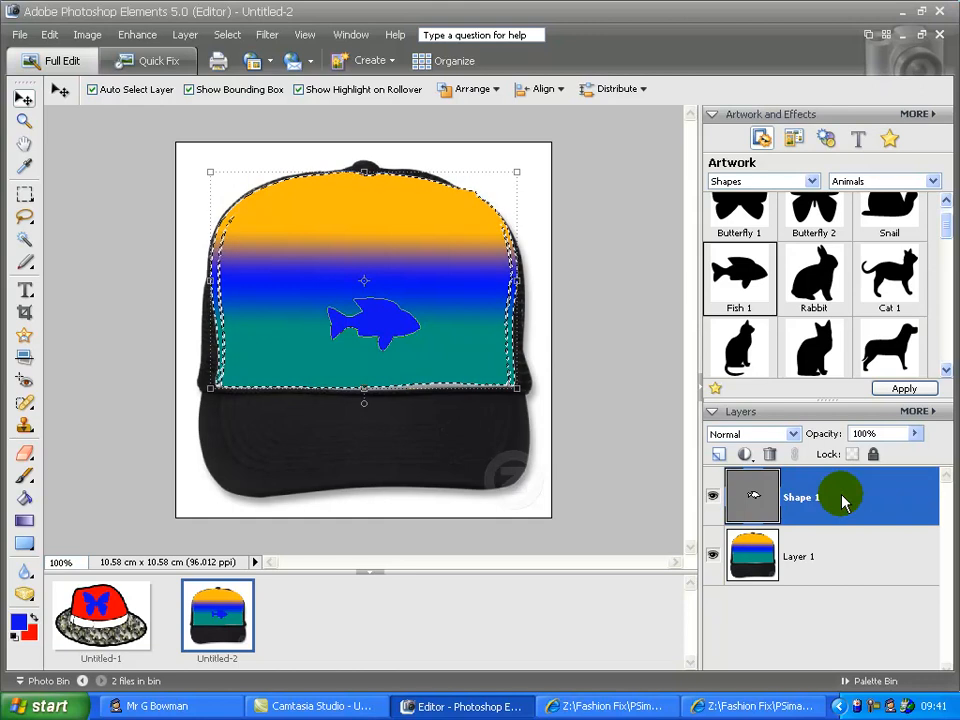
pyautogui.hotkey('ctrl', 'd')
# Step: Enlarge the fish to about 171.2% and move it up onto the blue band
pyautogui.moveTo(420, 297); pyautogui.dragTo(481, 249)
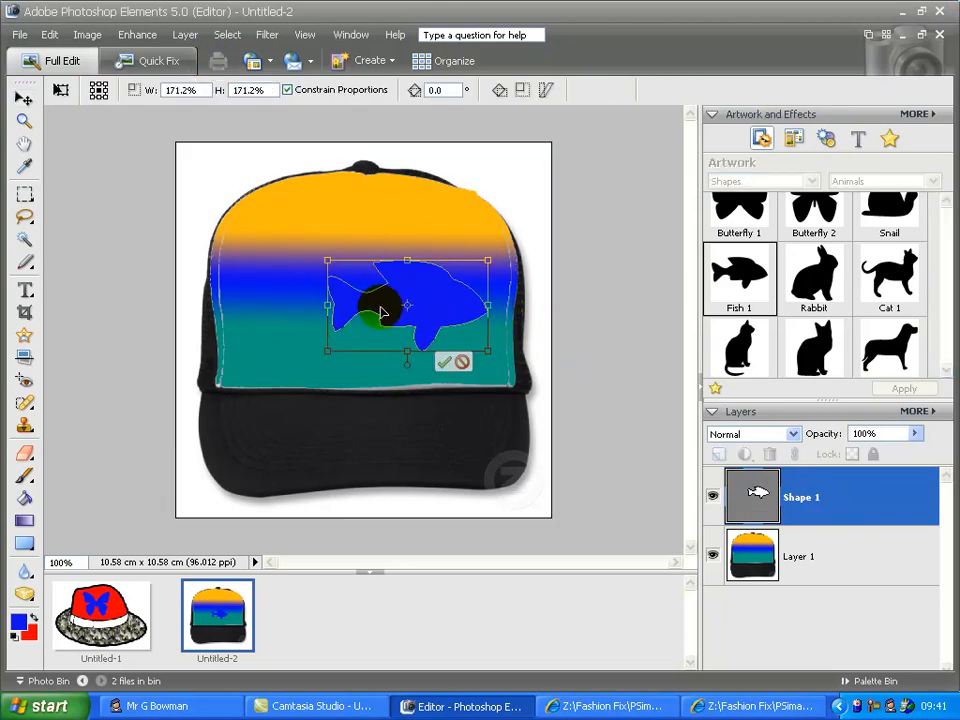
pyautogui.moveTo(393, 303); pyautogui.dragTo(354, 295)
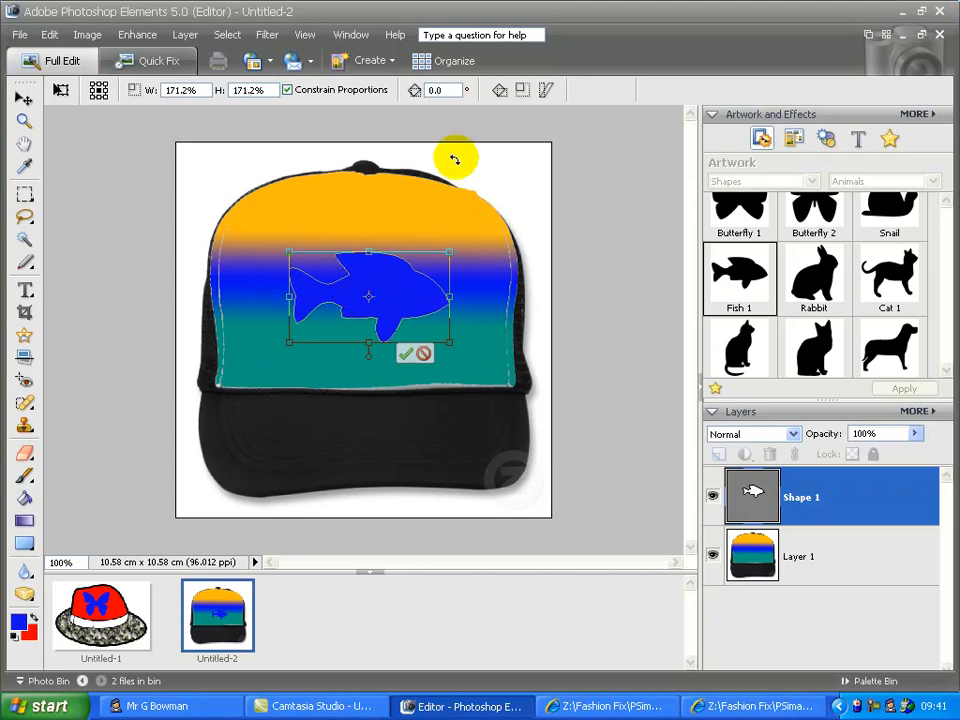
pyautogui.rightClick(875, 708)
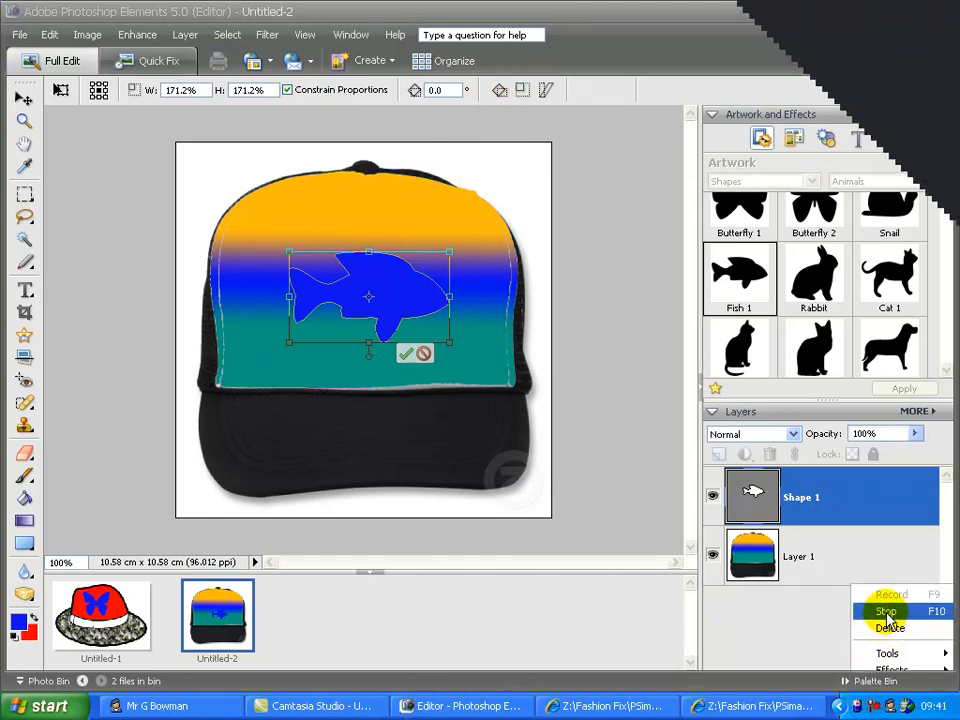